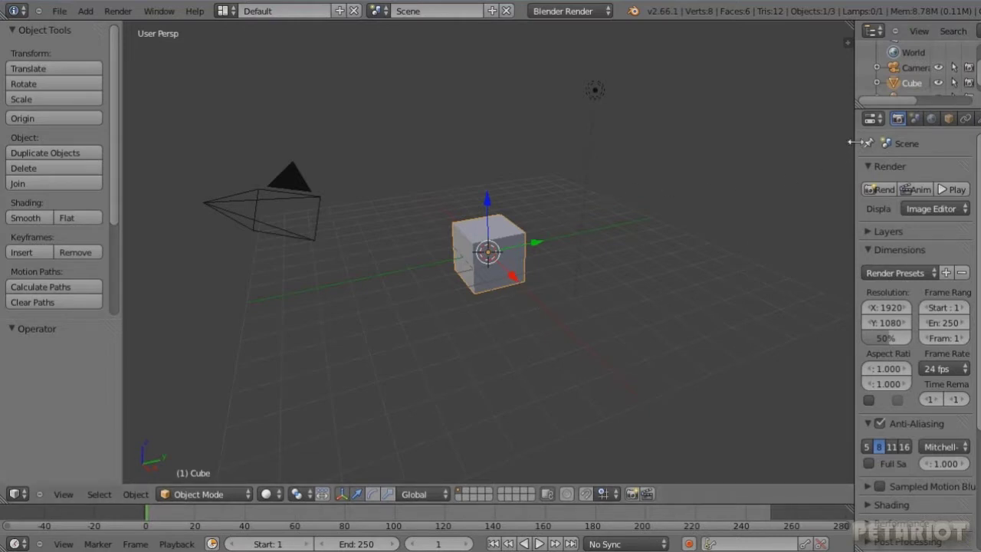
Widen the properties area so the full render settings (1920×1080 at 50%, 24 fps) are readable.
left_click_drag(847, 143, 745, 142)
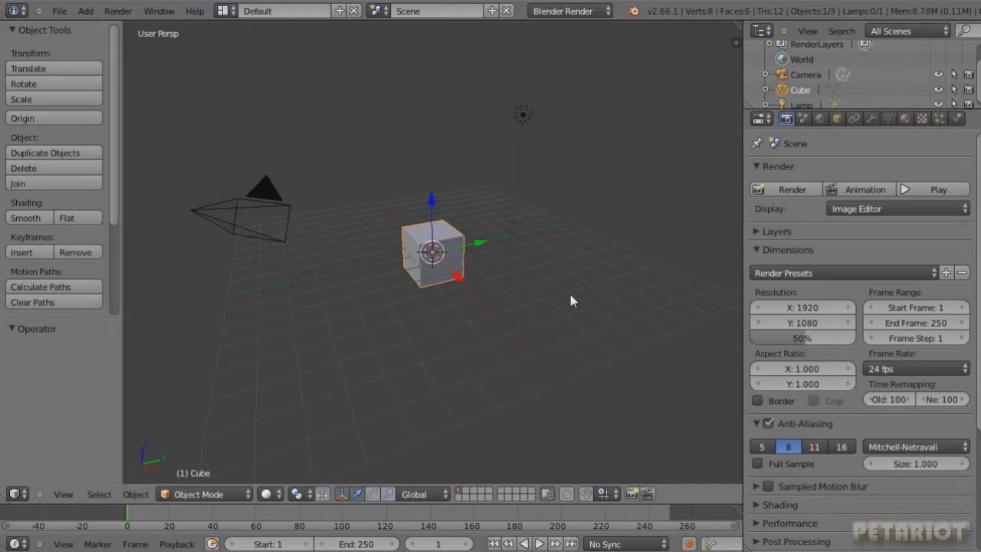
Zoom in on the default cube and orbit to view it from another side and from below.
scroll(570, 301, "up", 1)
scroll(571, 301, "up", 2)
scroll(570, 301, "up", 2)
scroll(570, 301, "up", 2)
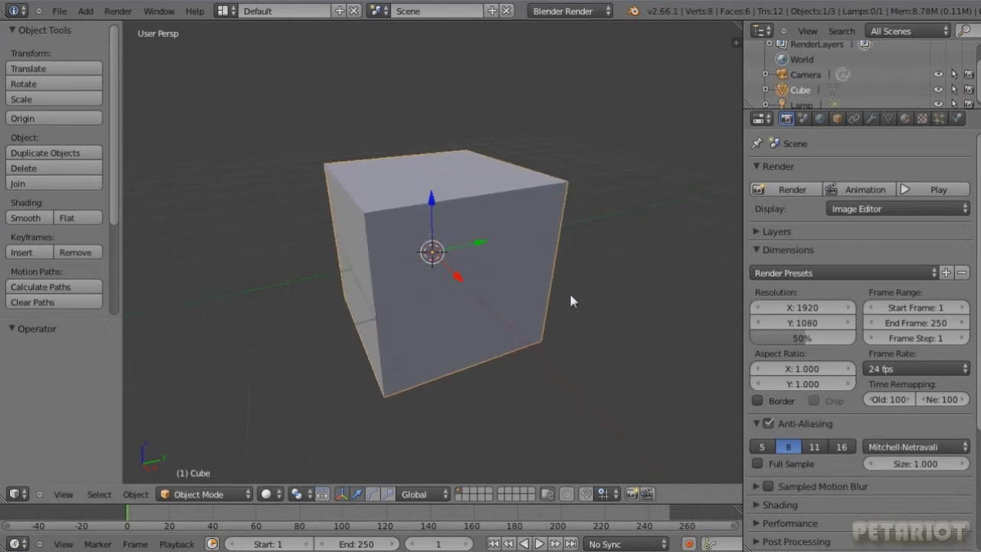
left_click(477, 256)
mouse_move(488, 279)
middle_mouse_down()
mouse_move(507, 305)
mouse_move(556, 284)
mouse_move(548, 268)
mouse_move(520, 312)
middle_mouse_up()
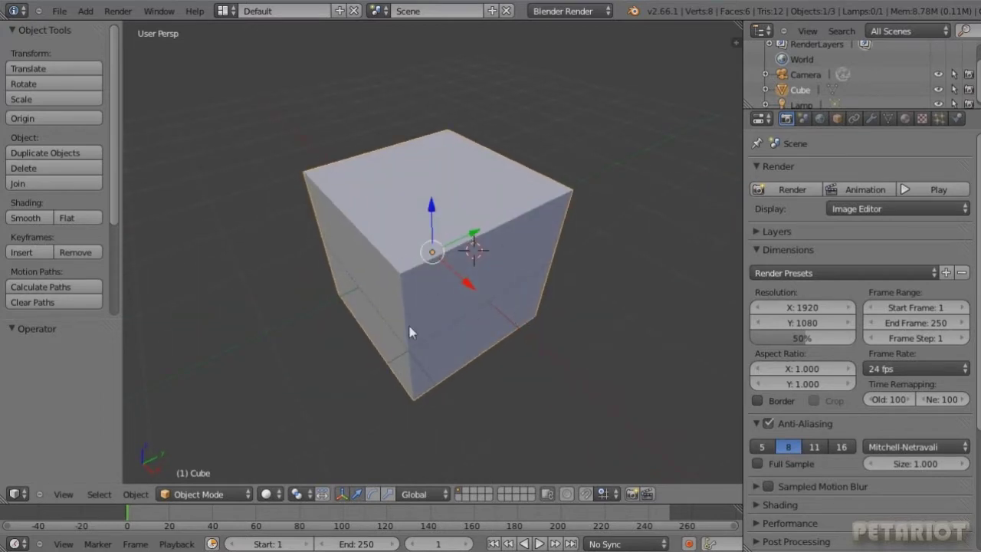
mouse_move(438, 312)
middle_mouse_down()
mouse_move(465, 219)
mouse_move(544, 270)
mouse_move(397, 269)
mouse_move(479, 269)
mouse_move(470, 221)
mouse_move(460, 274)
mouse_move(438, 279)
middle_mouse_up()
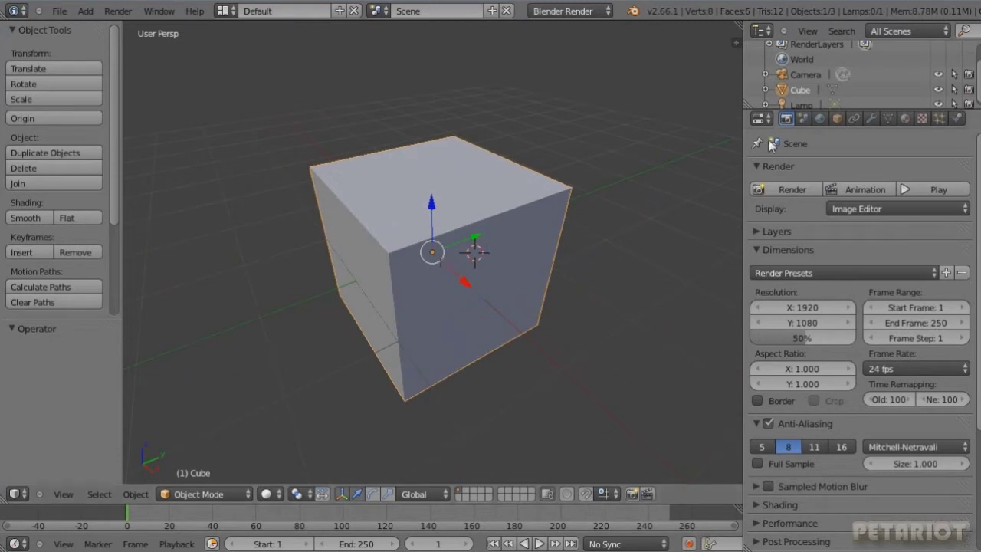
Add a Bevel modifier with width 0.22 to the cube and apply it.
left_click(871, 118)
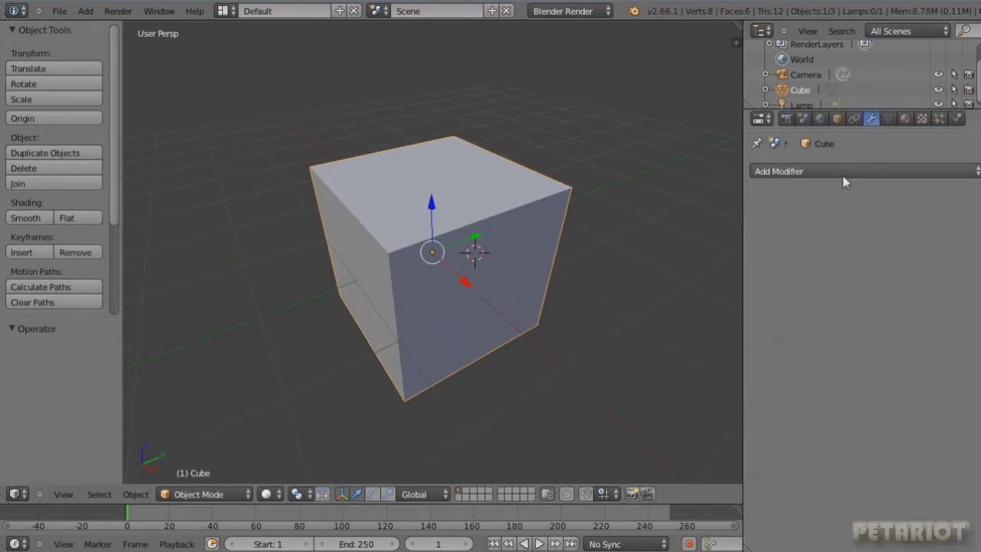
left_click(843, 172)
left_click(657, 221)
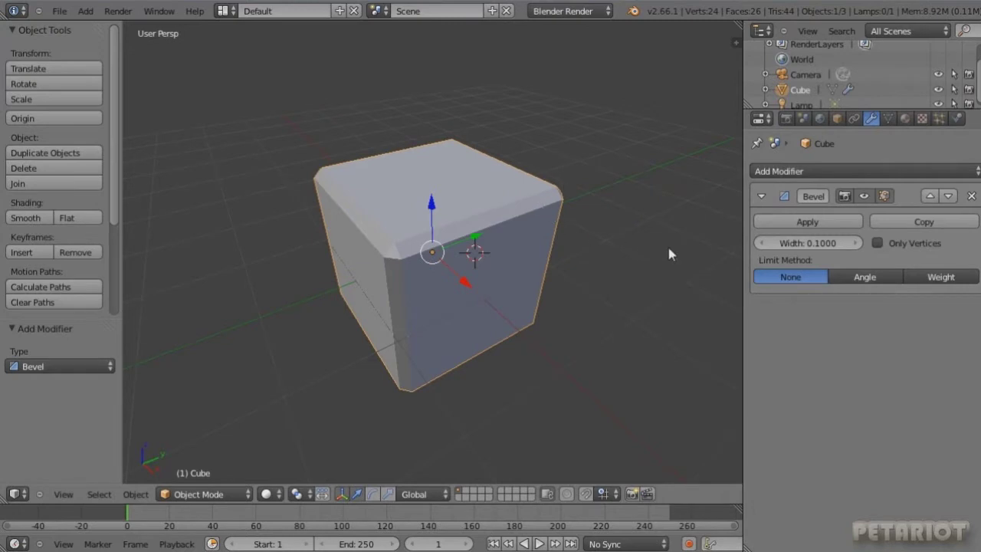
left_click_drag(811, 243, 793, 244)
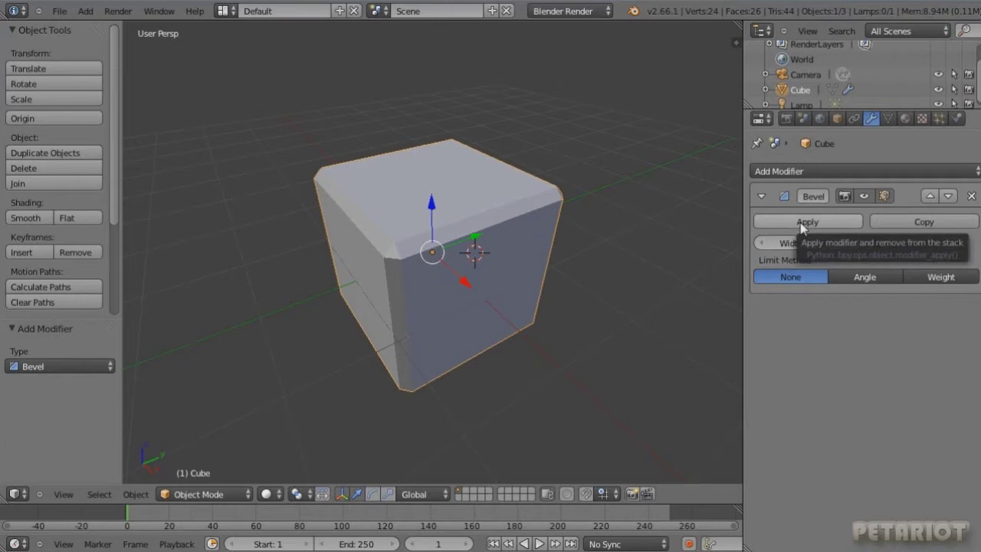
left_click(802, 223)
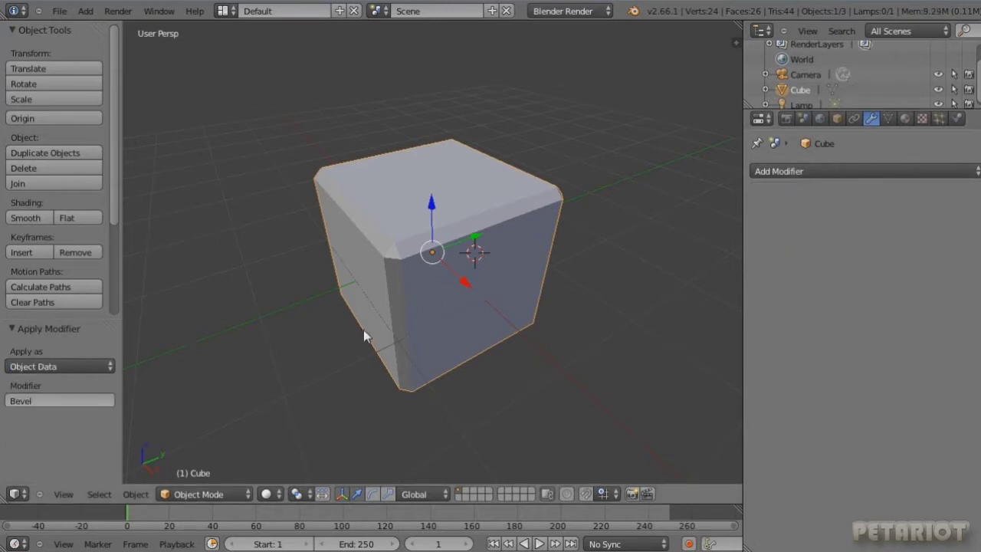
key("Tab")
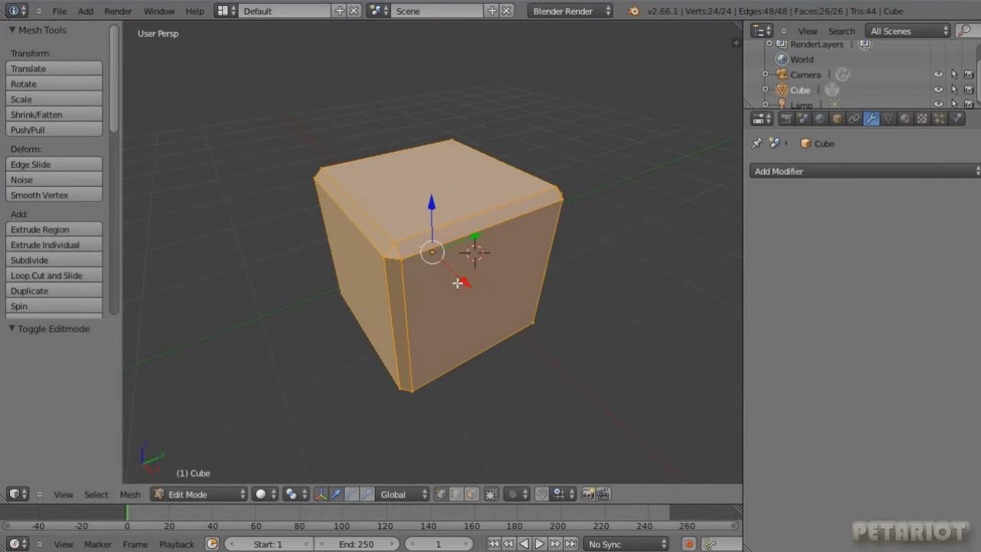
Try a 2-cut Subdivide on the bevelled mesh, undo it, and deselect all geometry.
left_click(84, 260)
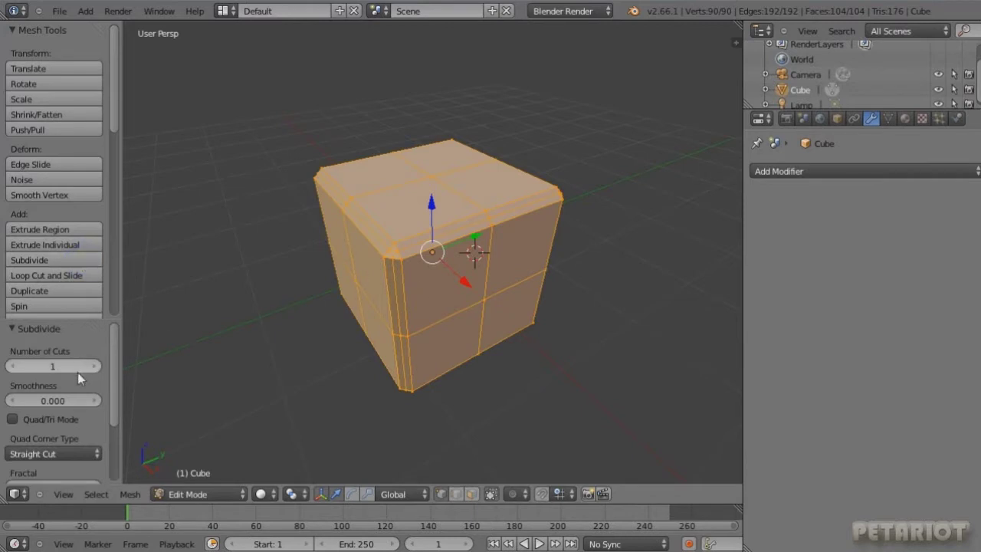
left_click(97, 369)
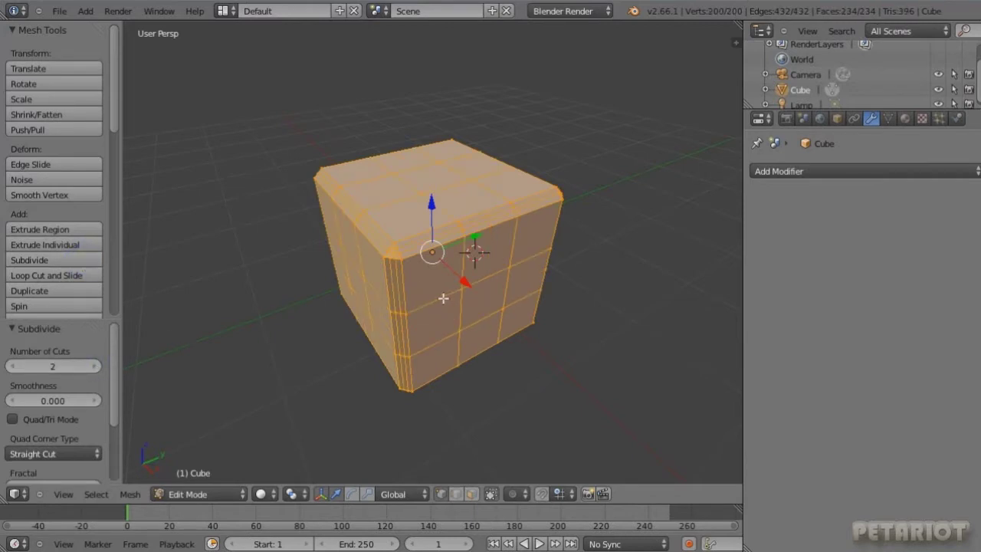
scroll(443, 298, "up", 2)
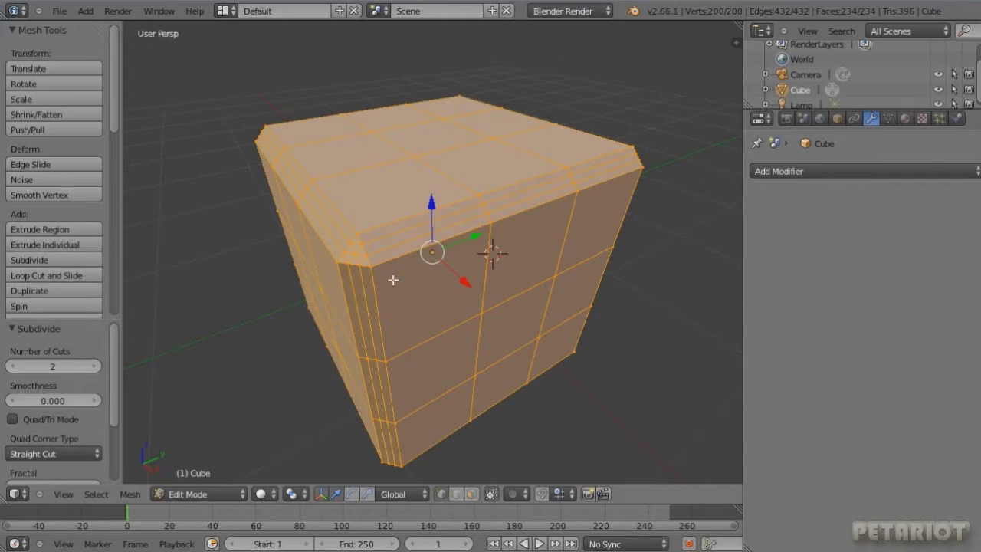
key("ctrl+z")
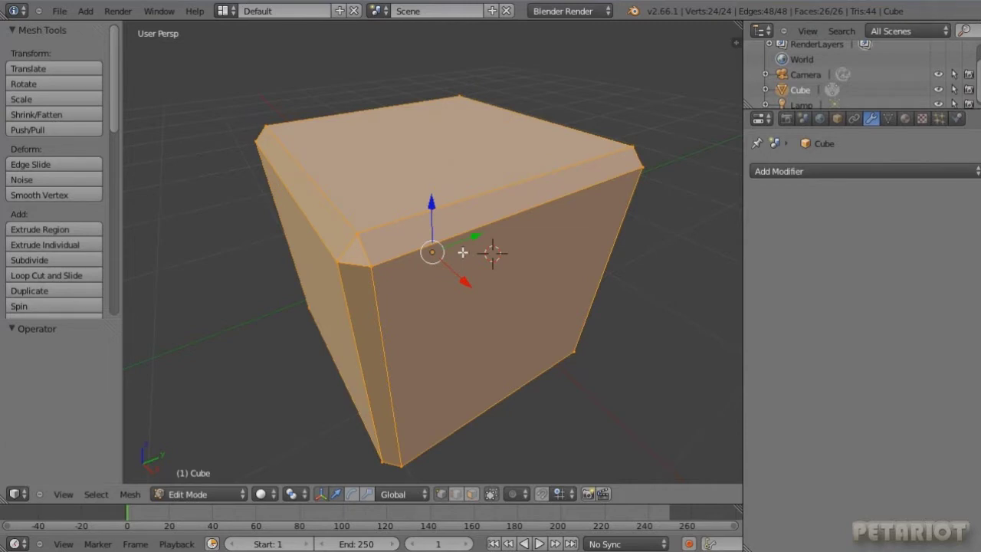
key("a")
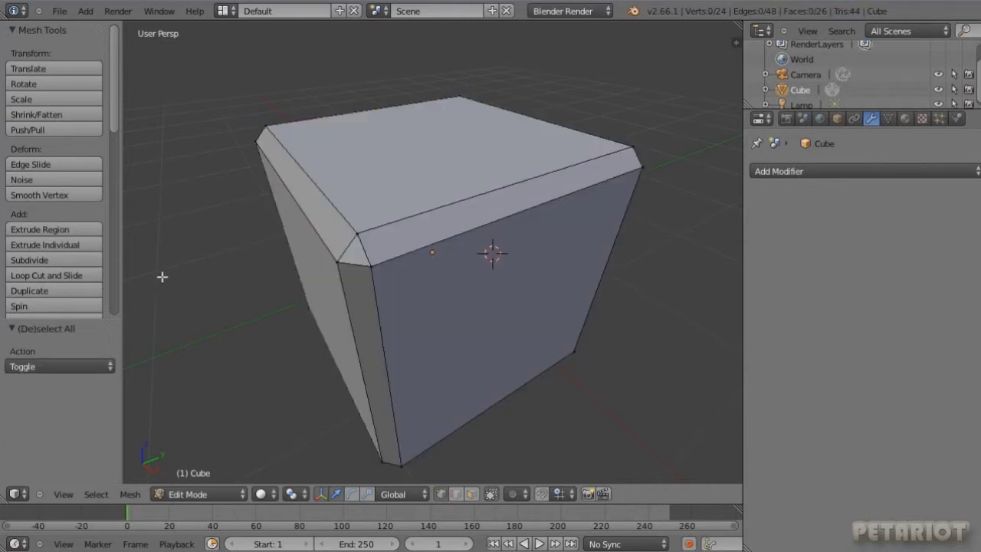
left_click(89, 276)
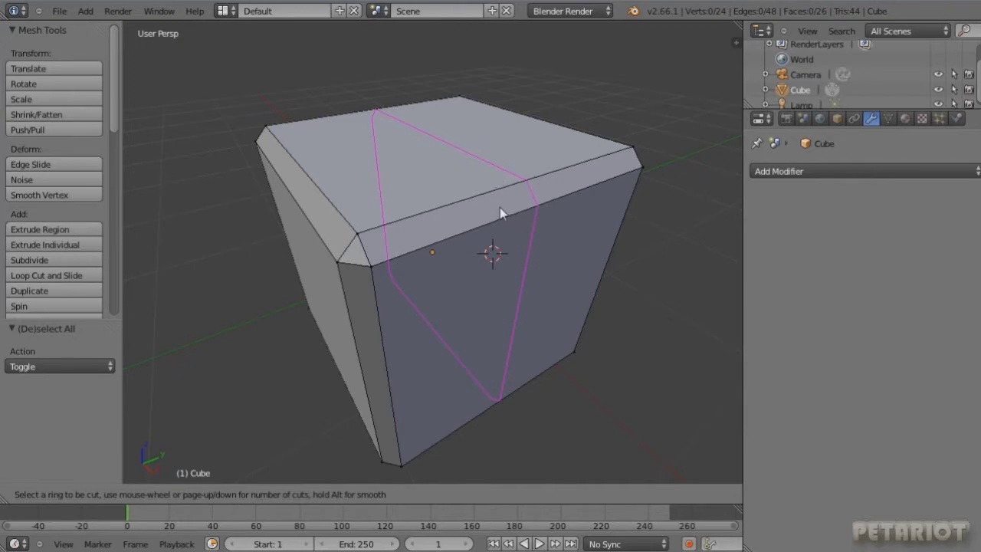
scroll(499, 207, "up", 1)
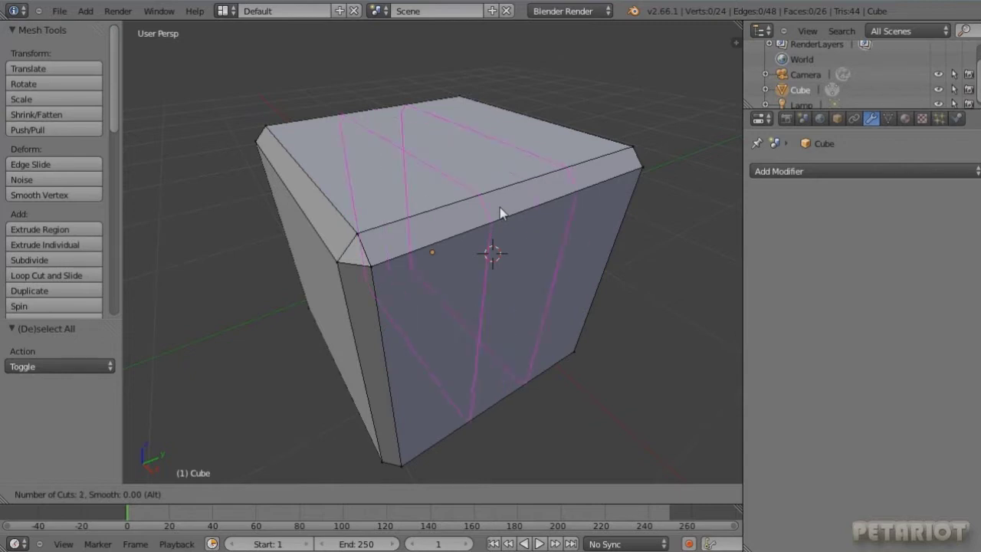
scroll(499, 208, "up", 1)
scroll(500, 209, "up", 2)
scroll(500, 209, "up", 2)
scroll(500, 208, "up", 1)
scroll(500, 207, "down", 4)
scroll(500, 207, "down", 2)
scroll(499, 207, "up", 1)
scroll(500, 207, "down", 1)
scroll(500, 207, "down", 2)
scroll(500, 207, "up", 1)
left_click(499, 207)
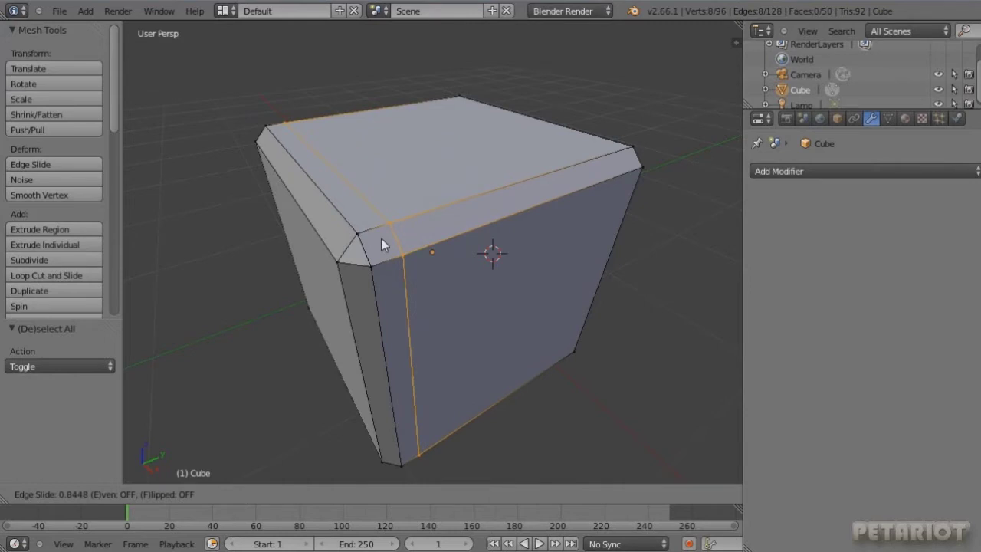
left_click(561, 191)
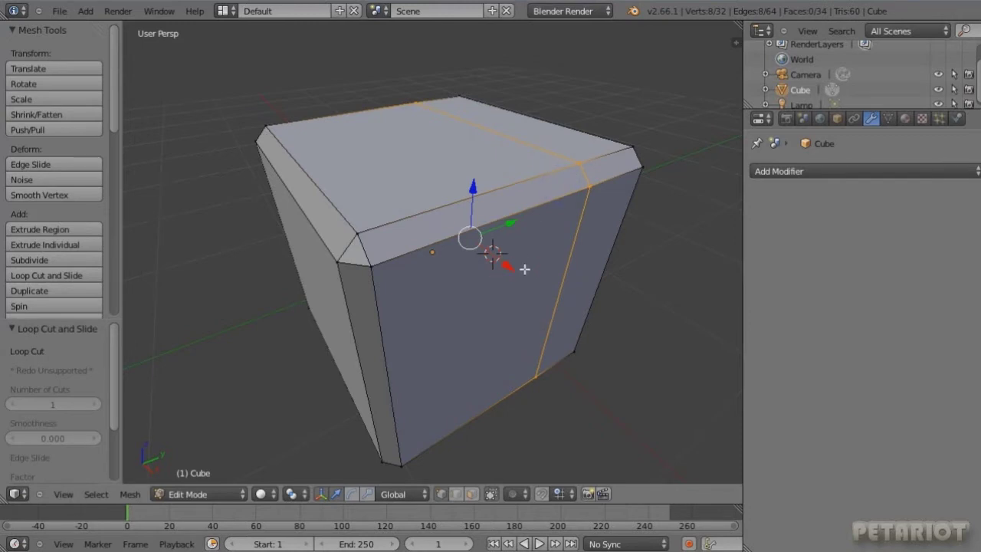
key("ctrl+z")
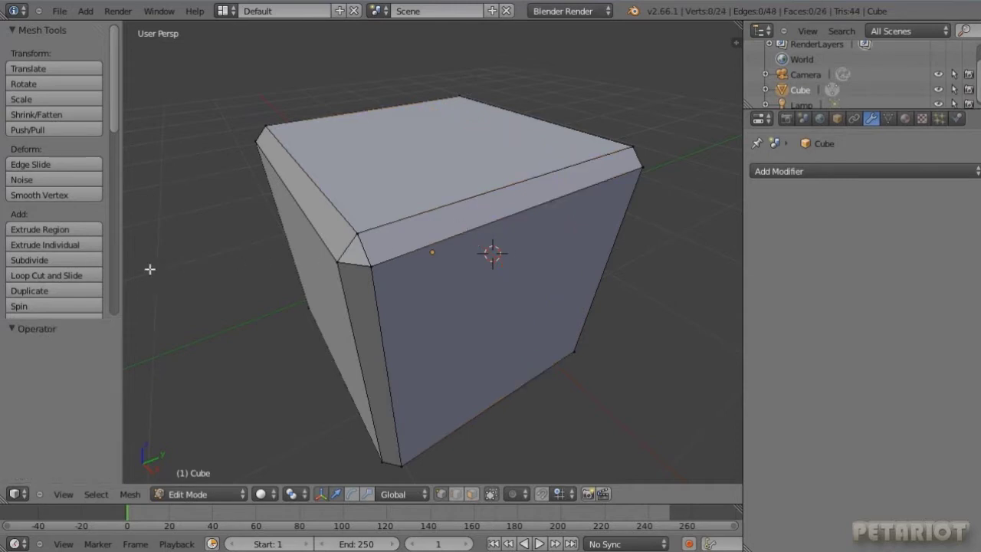
left_click(70, 274)
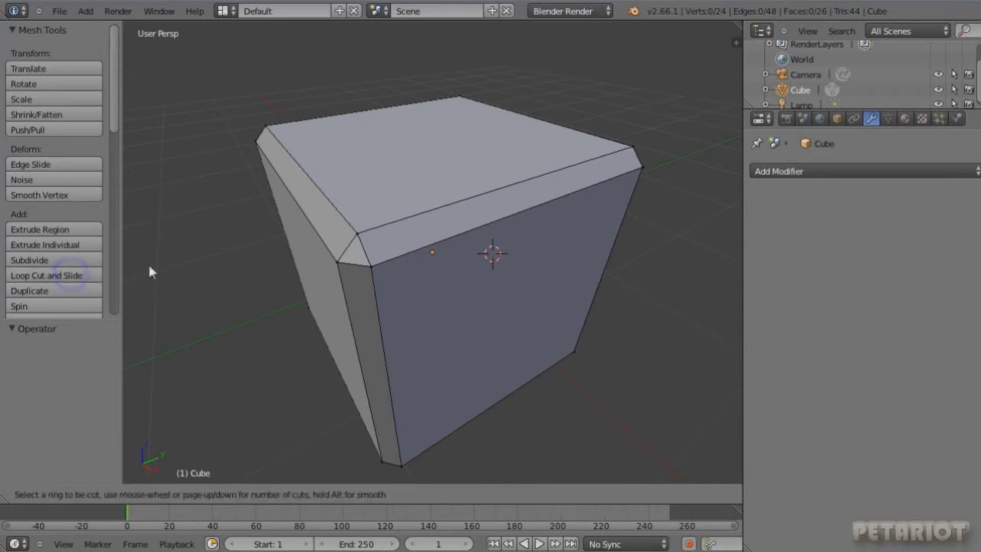
Add three 2-cut loop cuts running across the cube in all three directions.
scroll(489, 234, "up", 1)
left_click(488, 231)
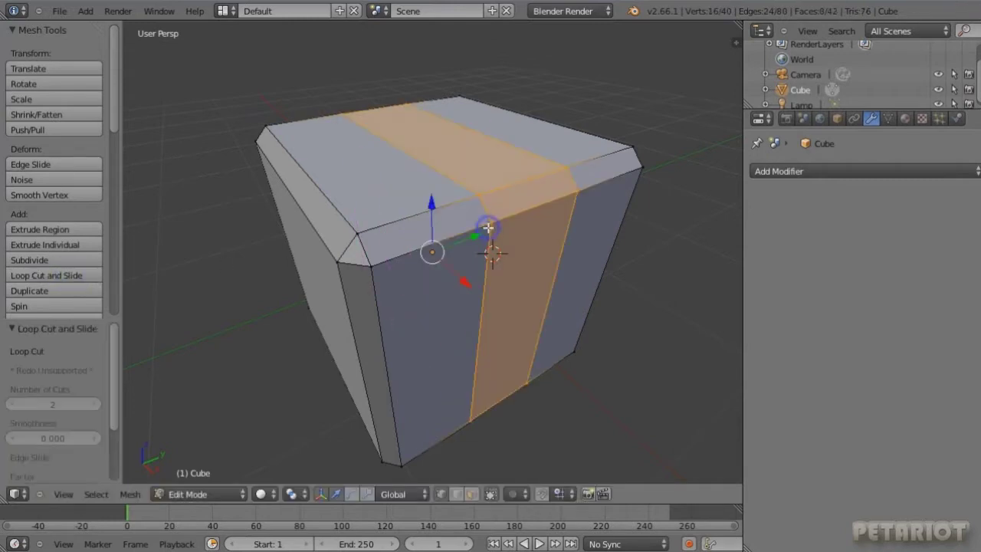
left_click(93, 277)
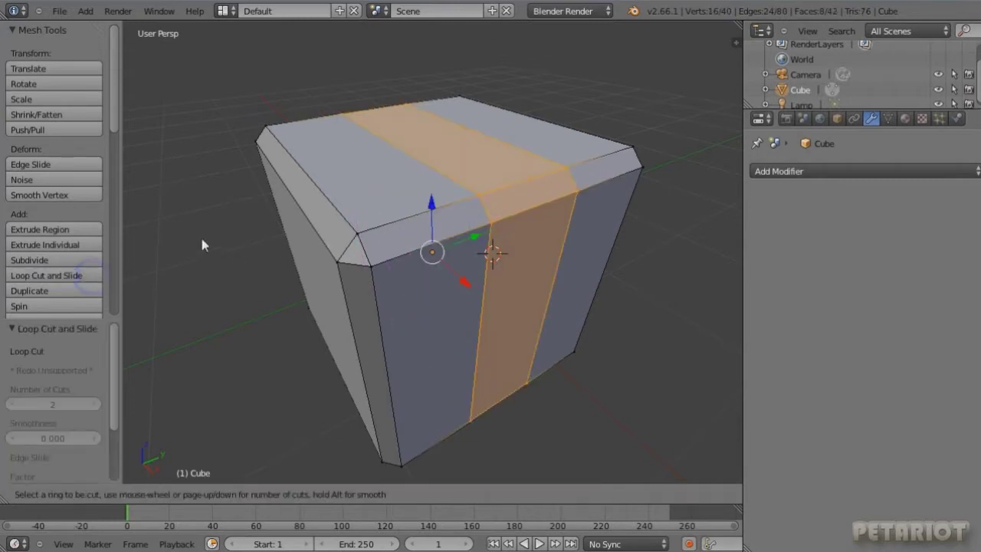
scroll(296, 197, "up", 1)
left_click(297, 198)
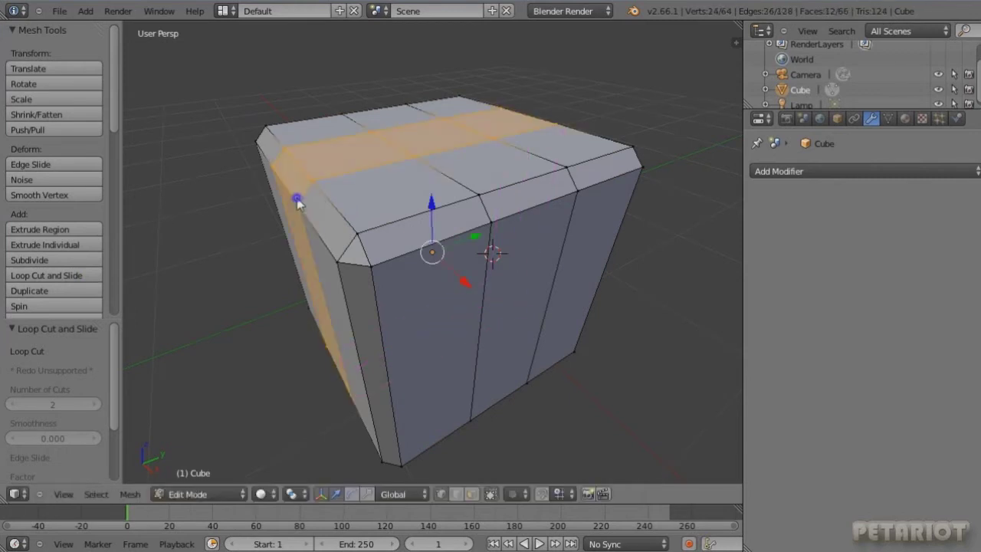
left_click(84, 275)
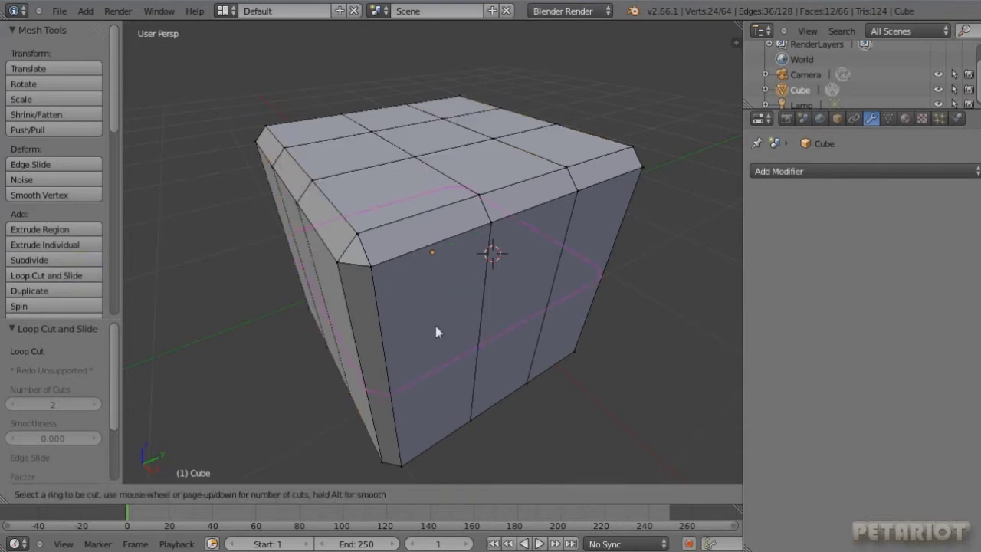
scroll(400, 351, "up", 1)
left_click(400, 351)
right_click(400, 351)
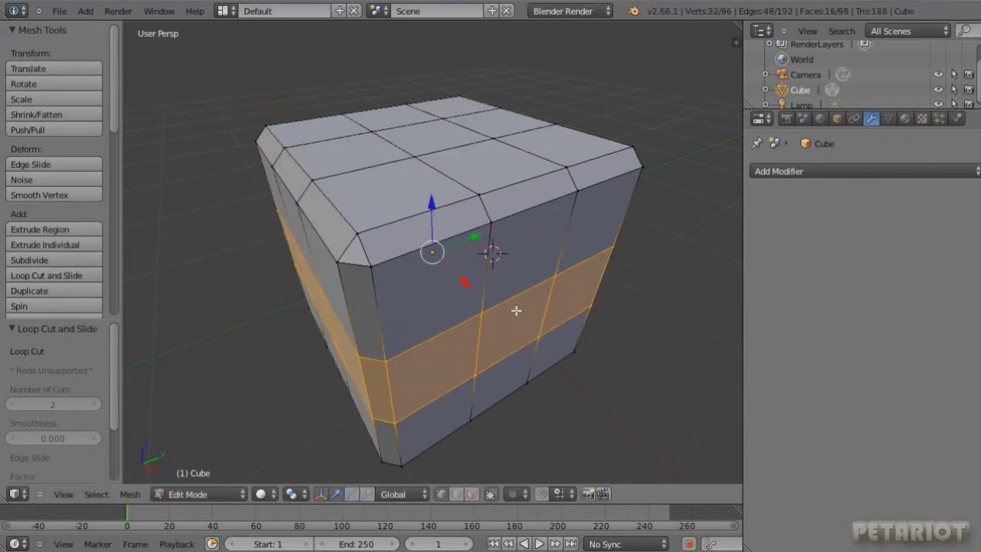
mouse_move(521, 294)
middle_mouse_down()
mouse_move(522, 272)
mouse_move(518, 320)
middle_mouse_up()
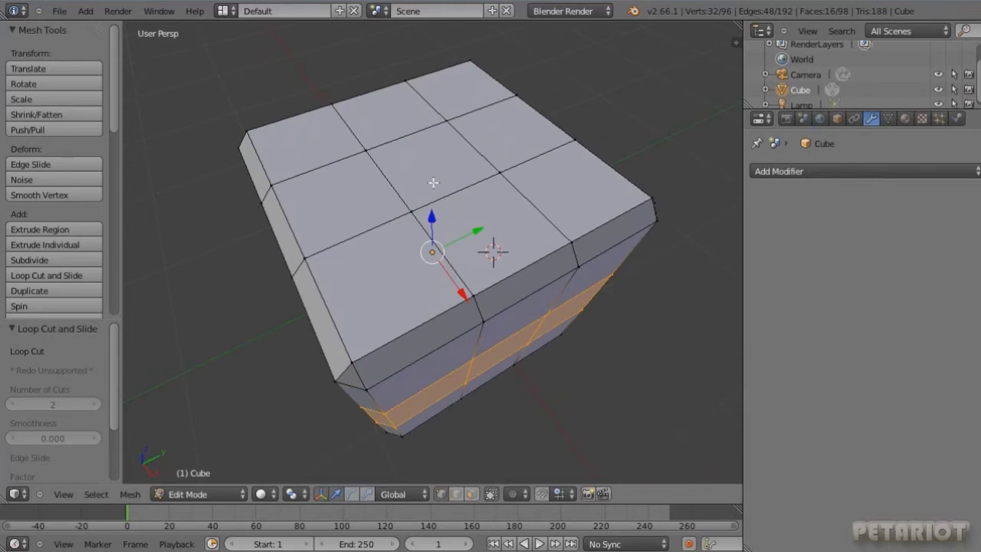
In face select mode, select the top centre square and scale it up by 1.275.
left_click(471, 494)
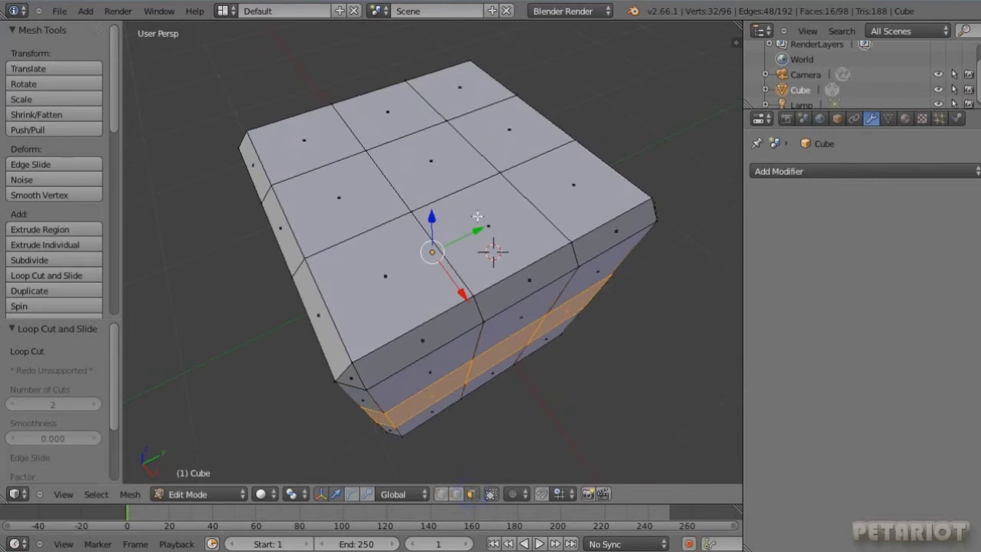
right_click(431, 160)
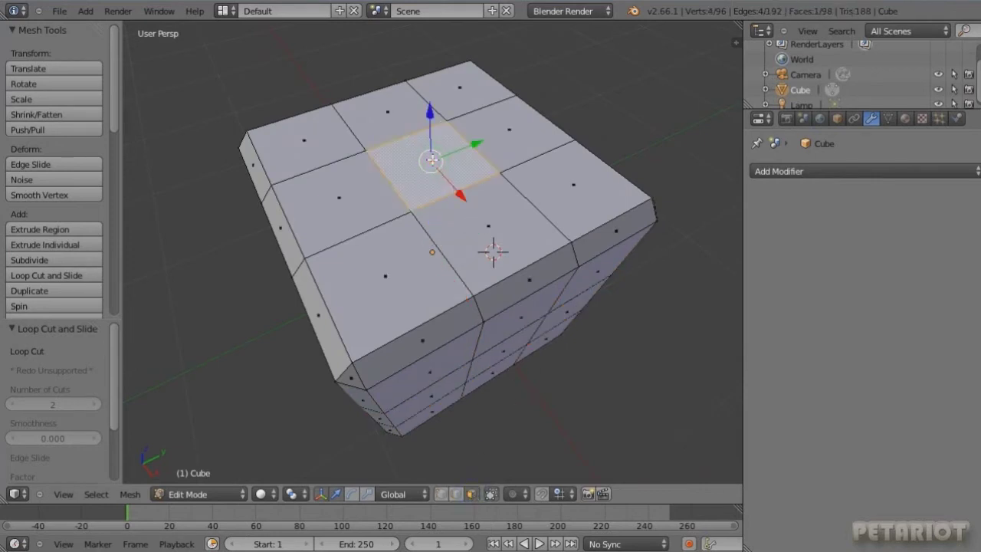
key("s")
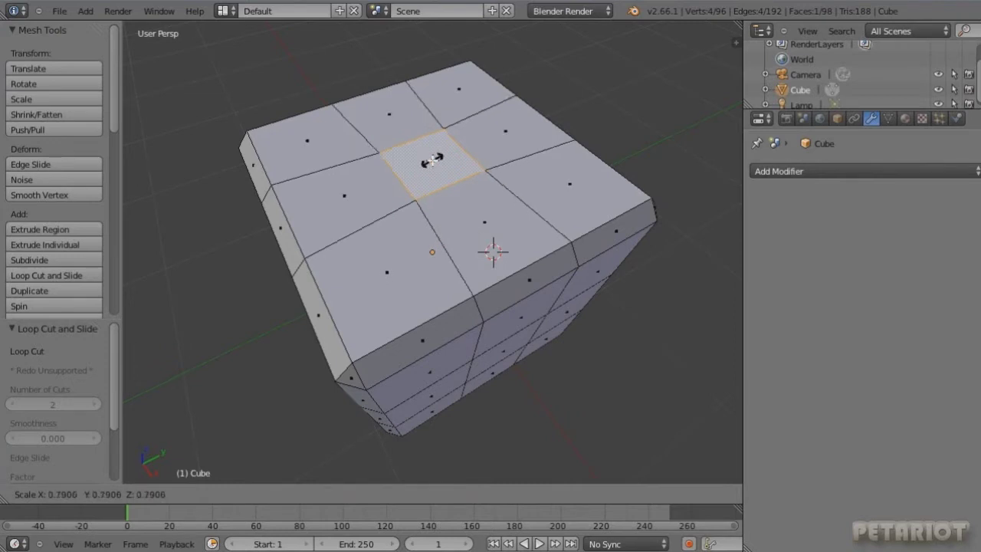
left_click(432, 158)
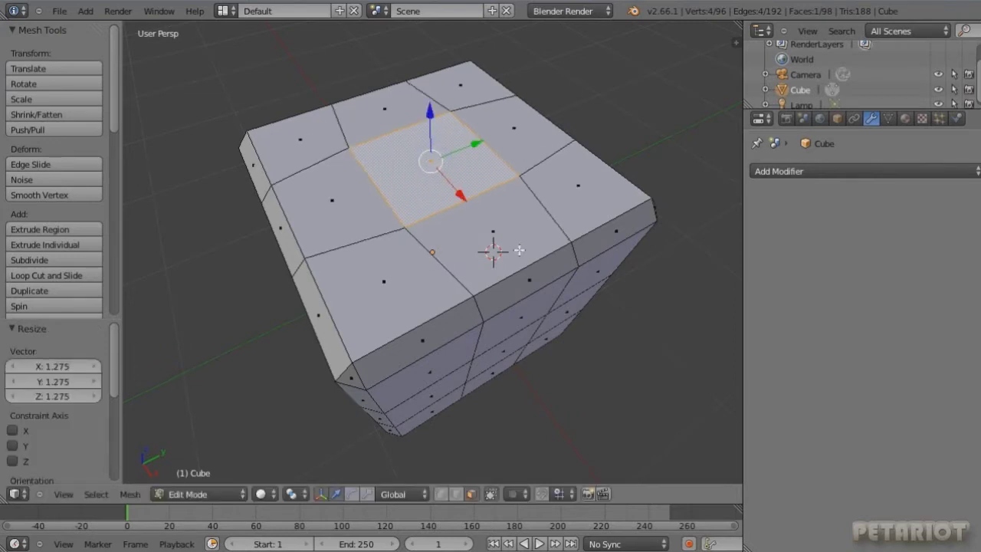
middle_click_drag(518, 249, 523, 204)
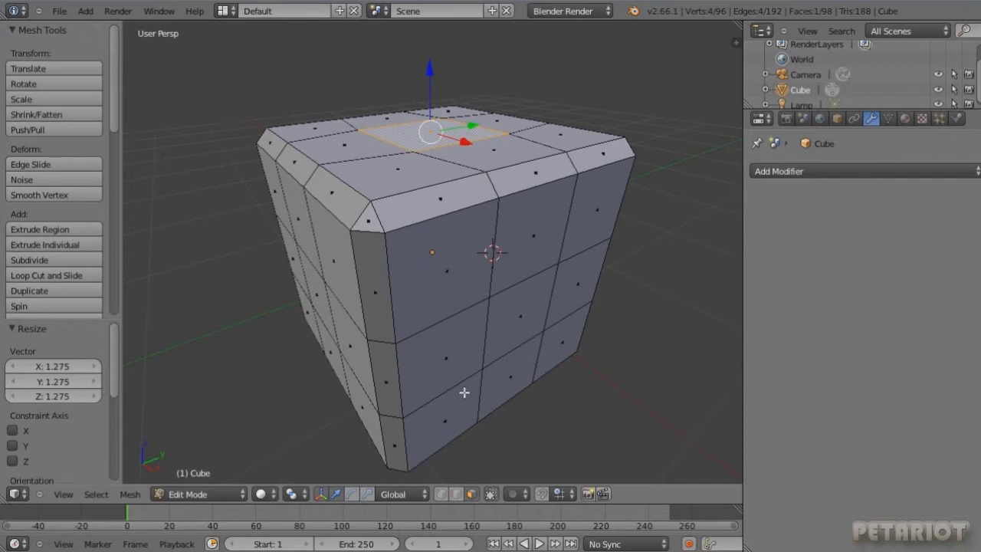
left_click(598, 216, "shift")
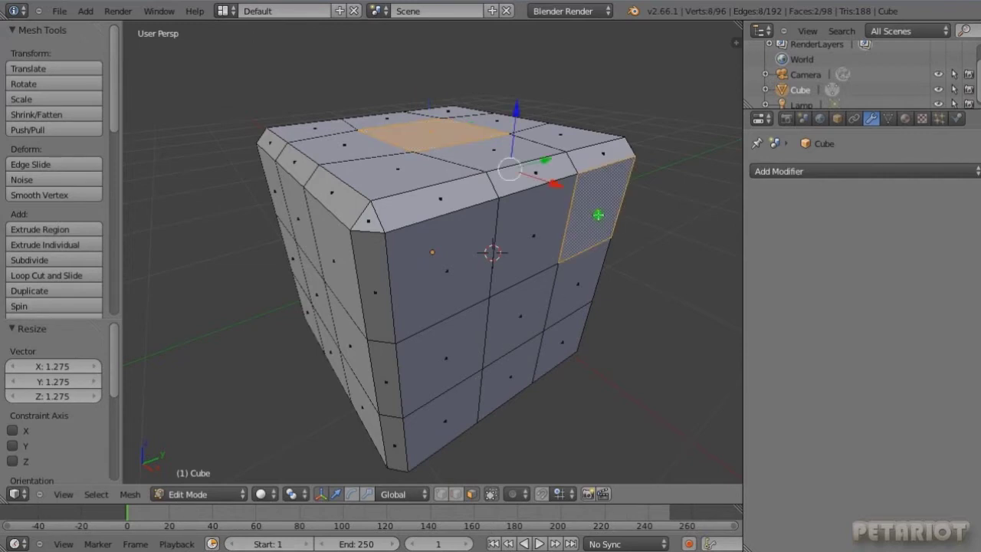
Add alternating faces on the bottom-front, left side and front side to the selection.
left_click(471, 411, "shift")
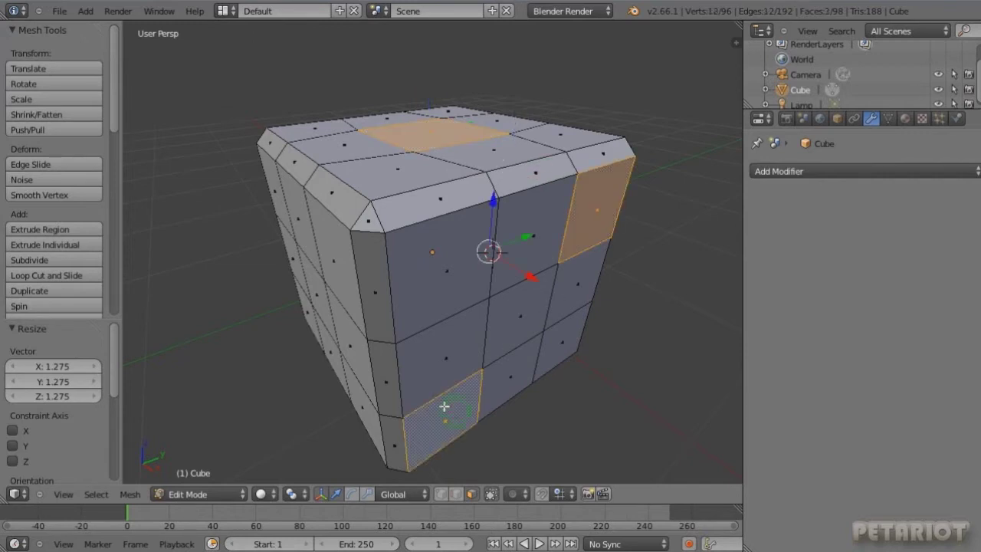
right_click(337, 272, "shift")
right_click(320, 303, "shift")
right_click(301, 308, "shift")
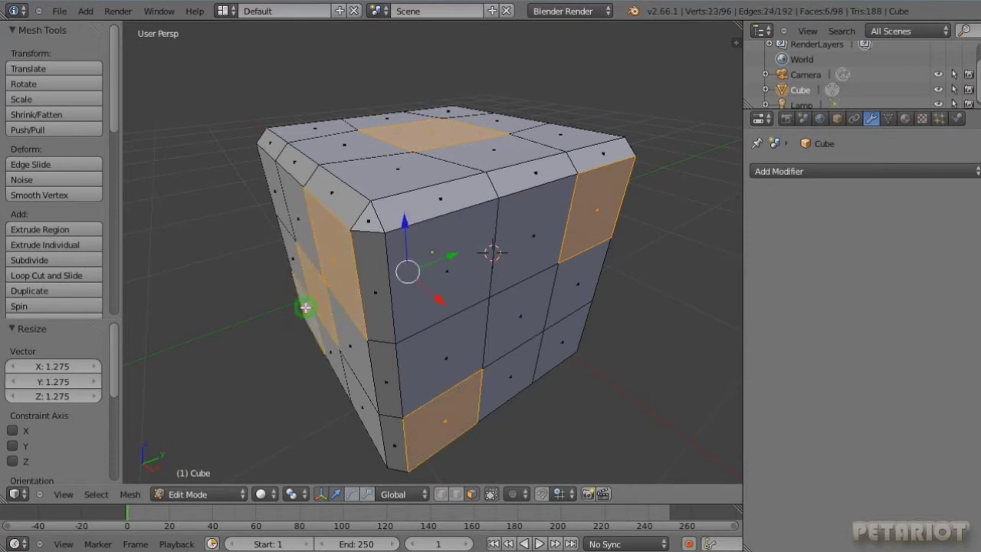
middle_click_drag(560, 299, 364, 273)
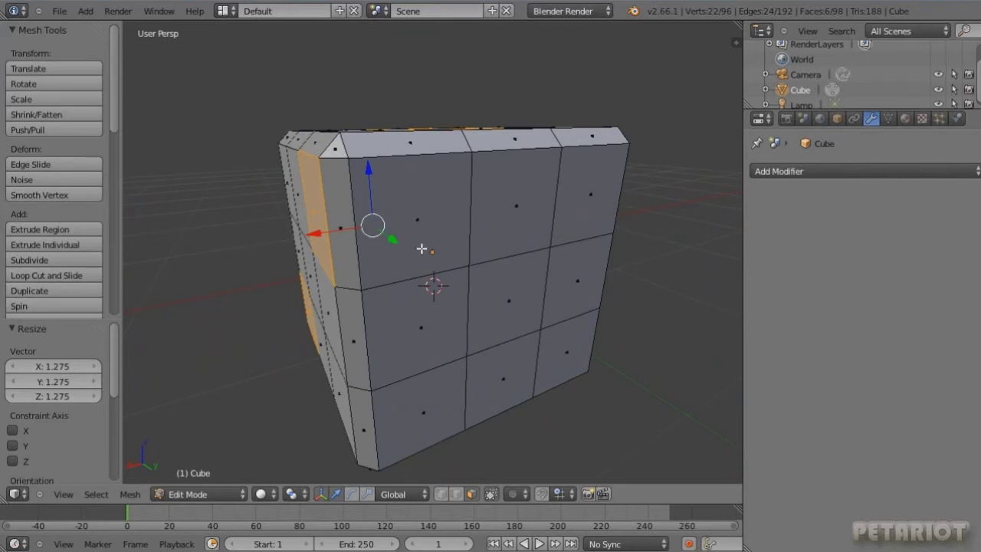
right_click(423, 218, "shift")
right_click(565, 202, "shift")
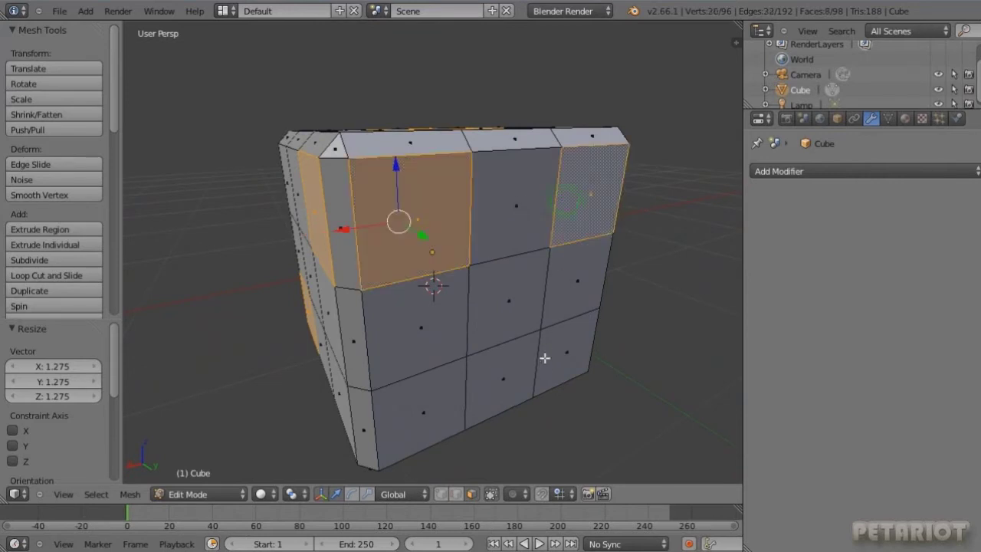
right_click(543, 368, "shift")
right_click(432, 397, "shift")
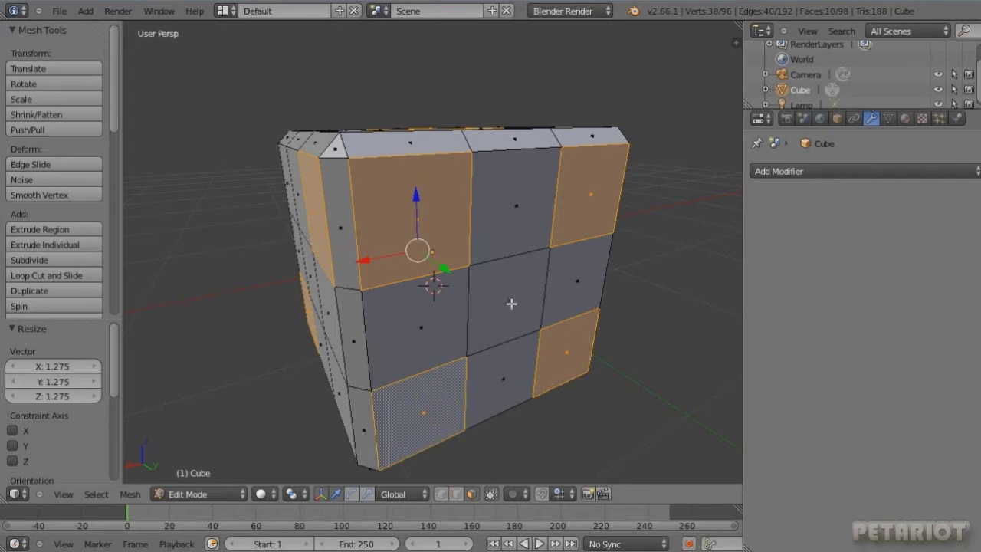
Add alternating faces on the cube's opposite side to the selection.
middle_click_drag(542, 291, 467, 252)
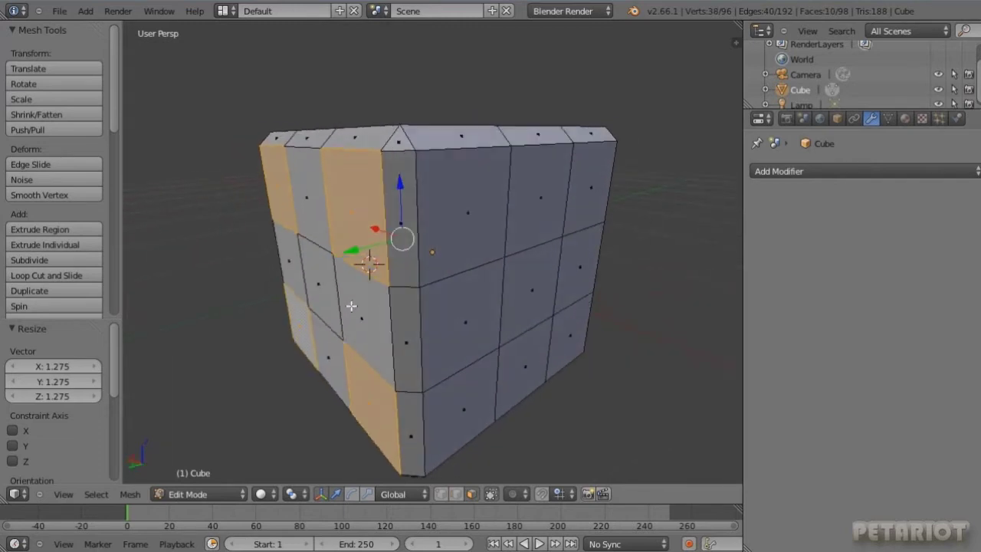
right_click(461, 227, "shift")
right_click(586, 209, "shift")
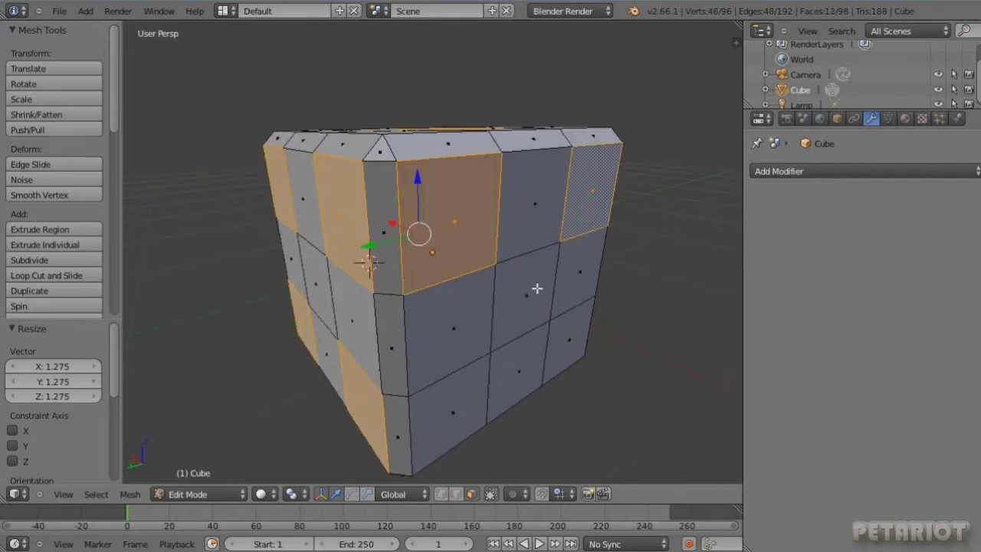
right_click(537, 289, "shift")
right_click(566, 333, "shift")
right_click(466, 380, "shift")
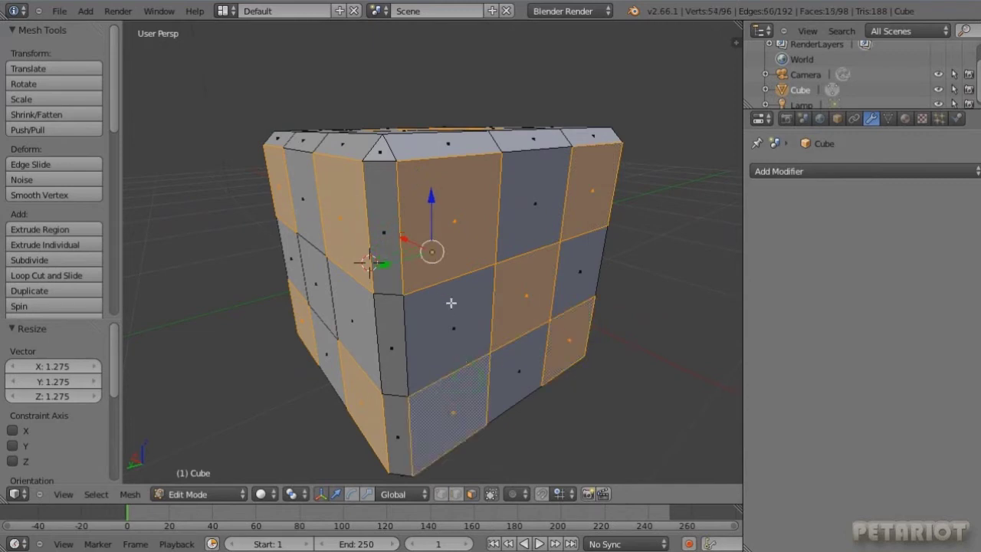
Add alternating underside and lower faces, completing the 21-face checkerboard selection.
mouse_move(466, 342)
middle_mouse_down()
mouse_move(460, 267)
mouse_move(471, 227)
mouse_move(455, 158)
middle_mouse_up()
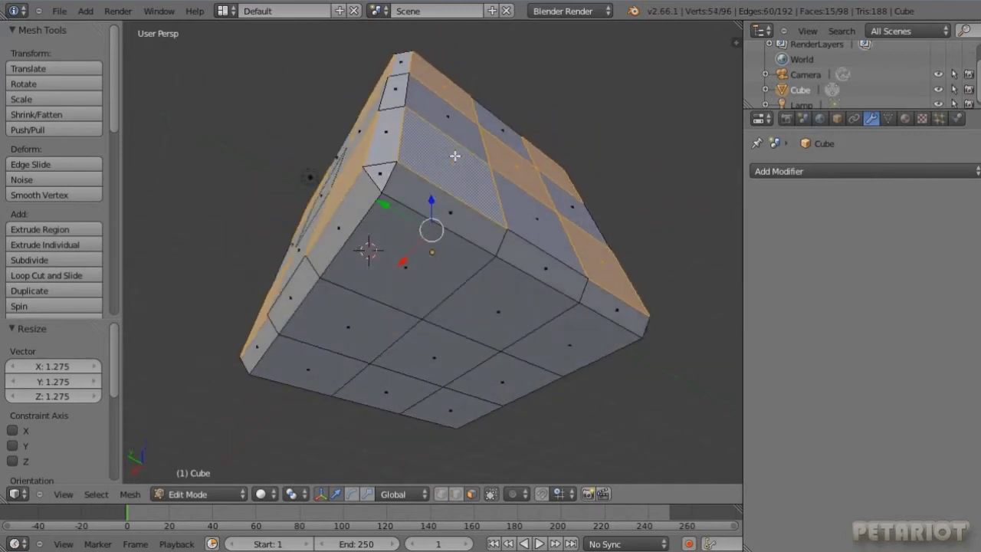
right_click(428, 263, "shift")
right_click(350, 335, "shift")
right_click(325, 361, "shift")
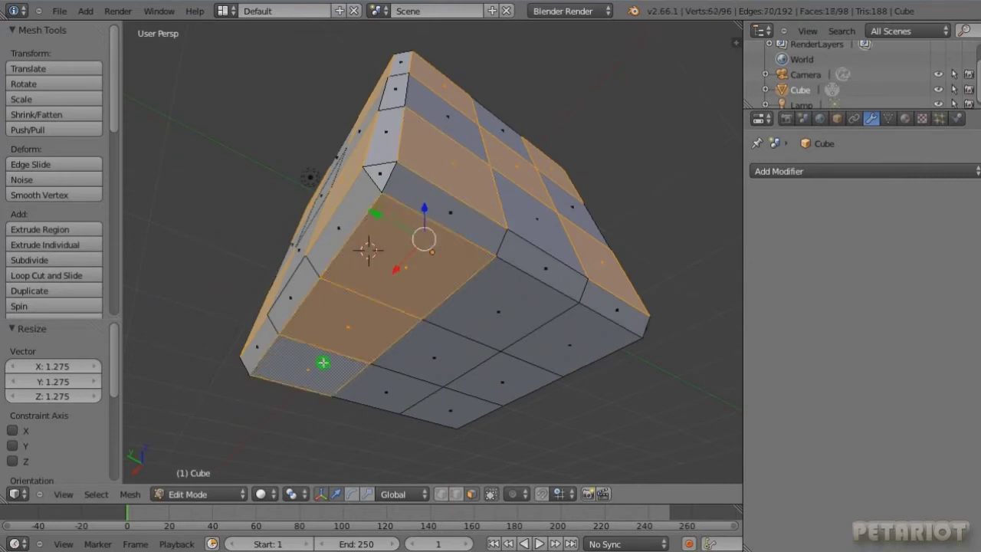
right_click(553, 341, "shift")
right_click(506, 382, "shift")
right_click(467, 405, "shift")
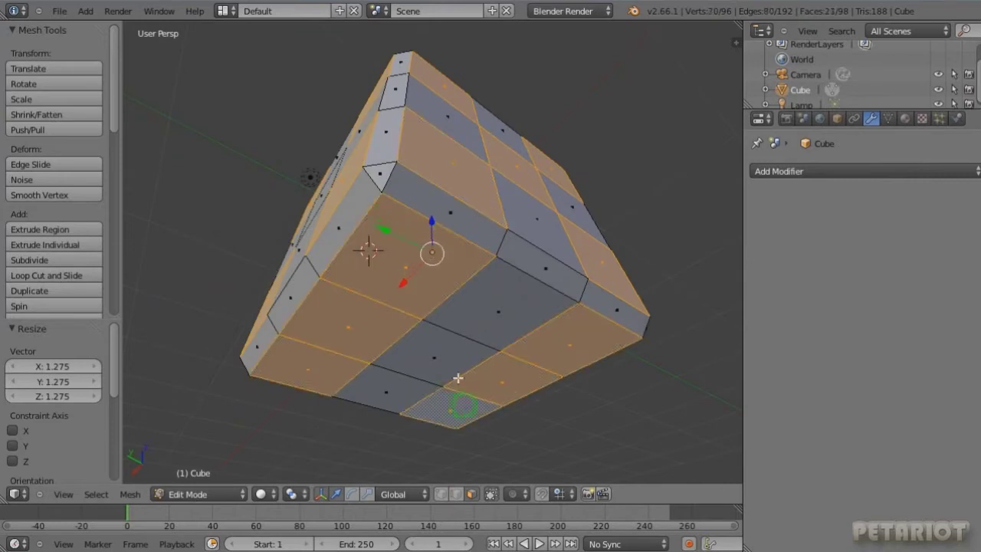
middle_click_drag(352, 188, 457, 329)
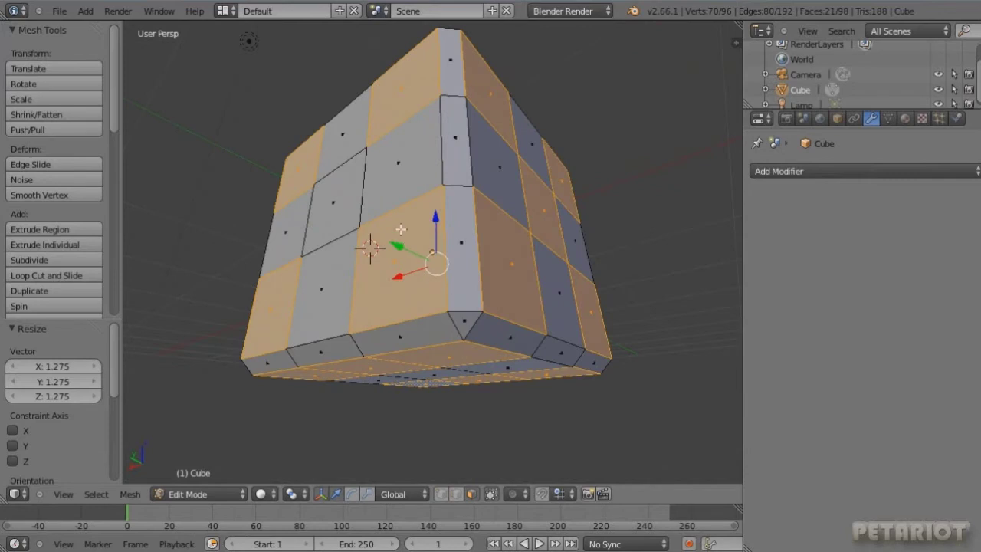
mouse_move(395, 199)
middle_mouse_down()
mouse_move(511, 337)
mouse_move(531, 344)
mouse_move(561, 331)
middle_mouse_up()
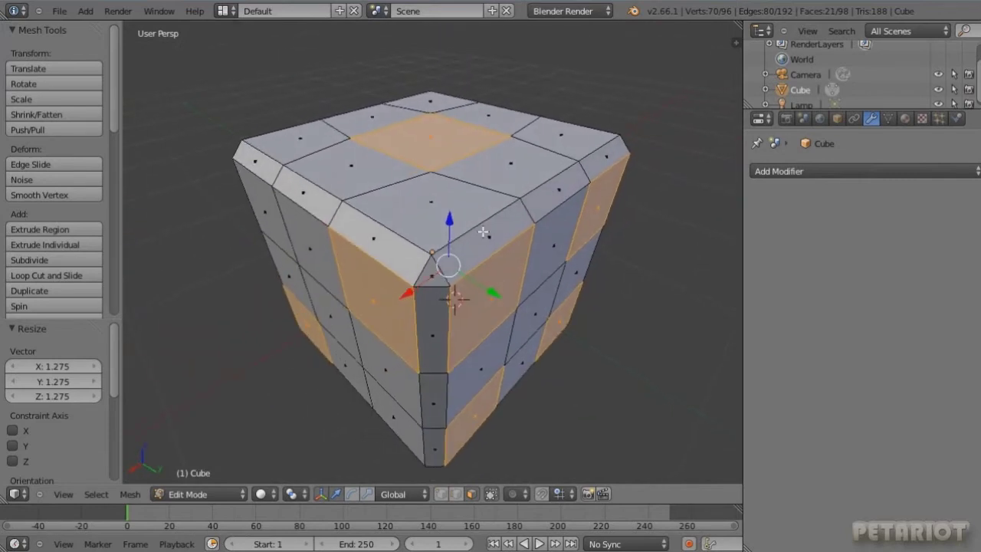
Extrude the selected faces individually with a slight inset.
left_click(71, 246)
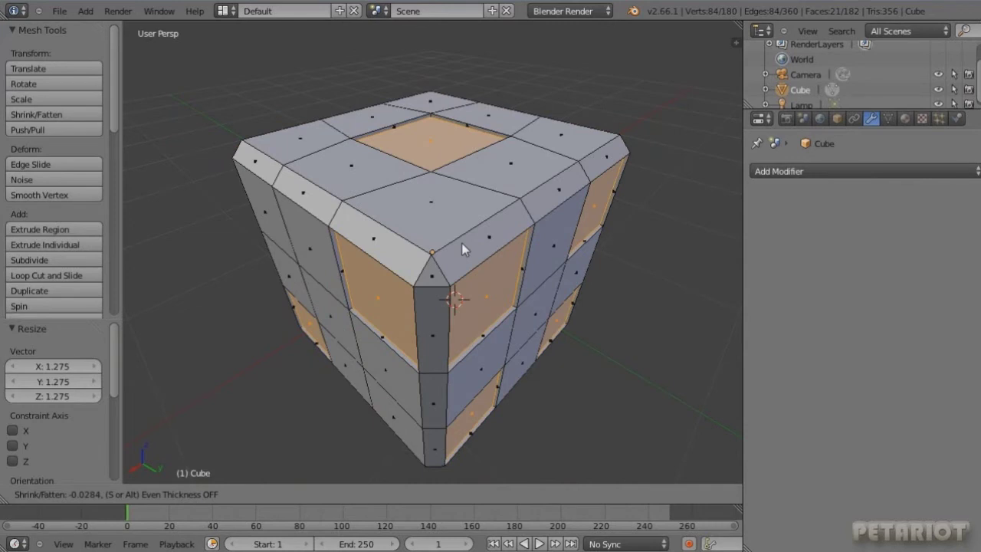
left_click(462, 243)
middle_click_drag(398, 160, 419, 216)
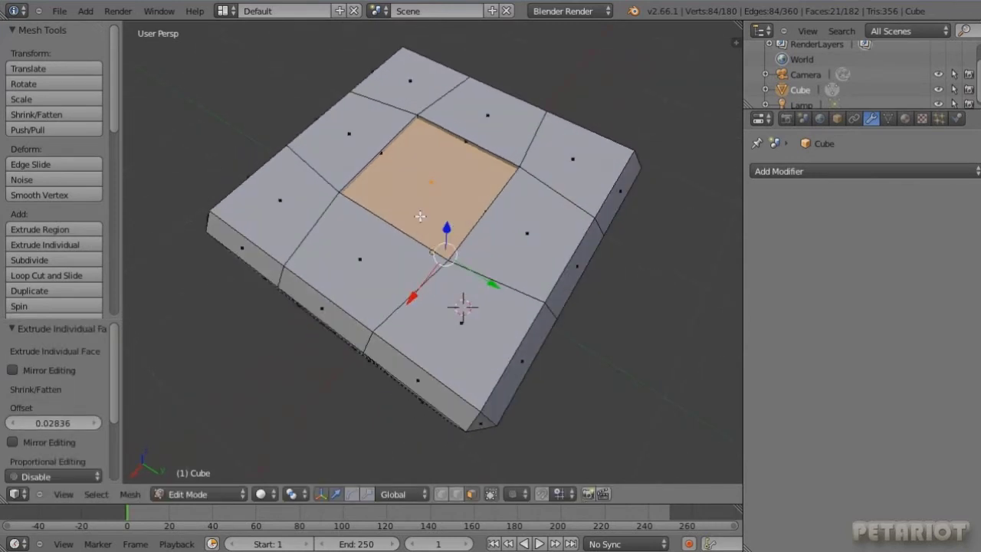
Extrude the faces individually again, pushing them 0.173 inward to form recessed holes.
left_click(91, 245)
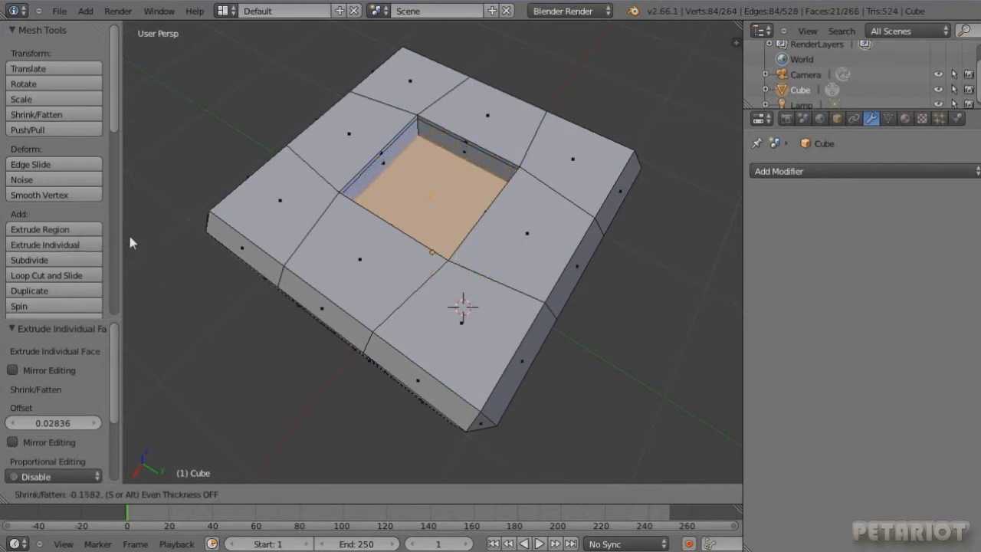
left_click(129, 237)
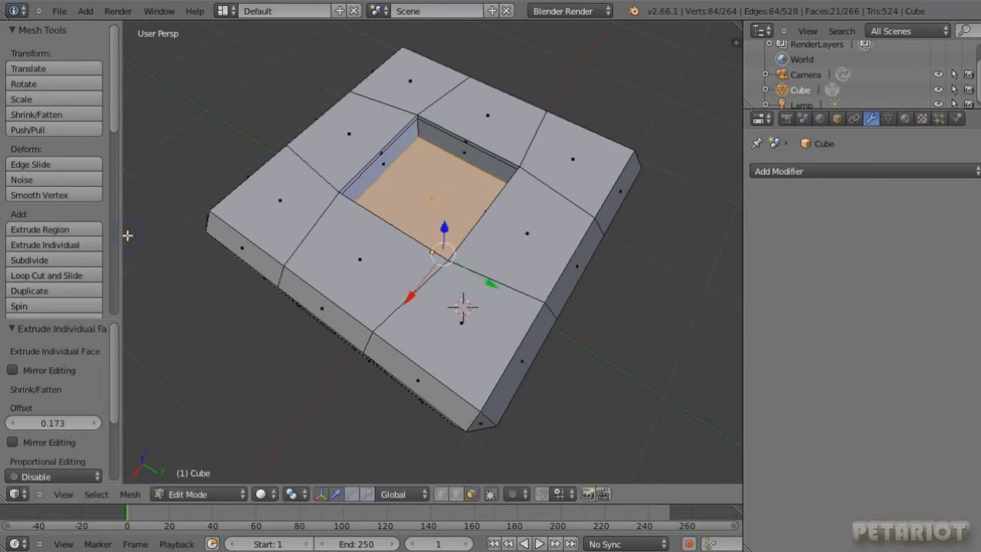
middle_click_drag(378, 287, 458, 284)
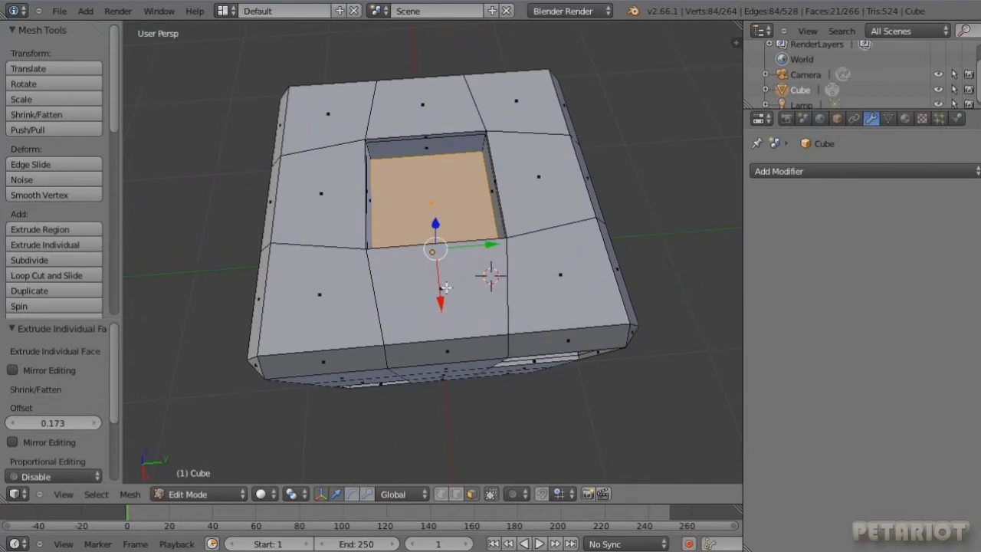
scroll(419, 275, "up", 2)
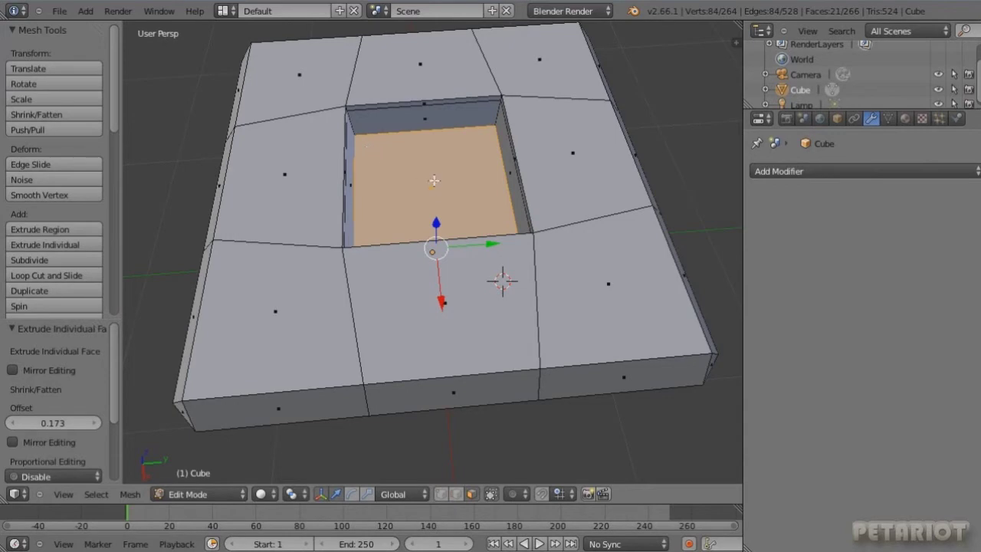
mouse_move(458, 200)
middle_mouse_down()
mouse_move(371, 116)
mouse_move(454, 200)
mouse_move(446, 206)
middle_mouse_up()
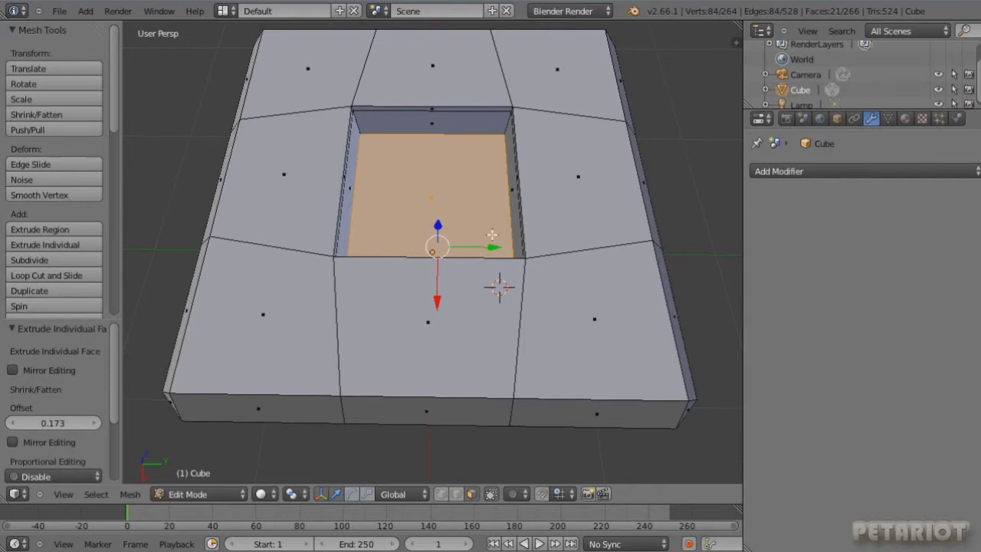
mouse_move(543, 244)
middle_mouse_down()
mouse_move(569, 232)
mouse_move(524, 248)
mouse_move(432, 165)
middle_mouse_up()
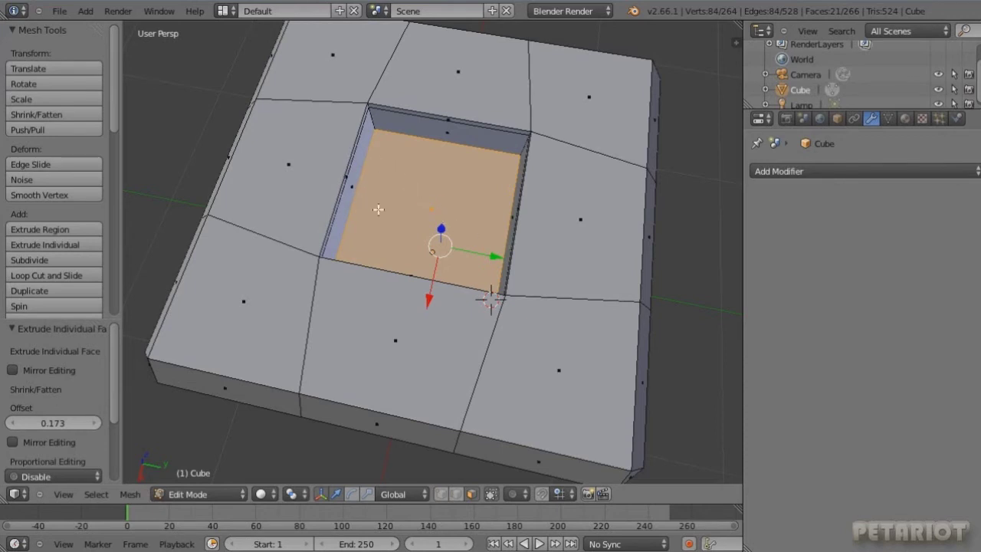
middle_click_drag(439, 206, 454, 182)
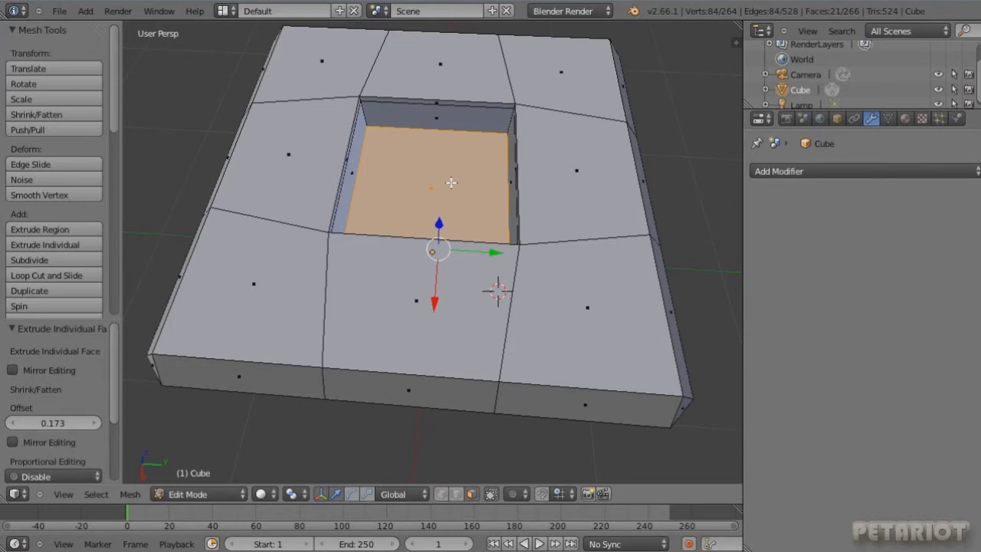
Use Select More (Ctrl+Numpad+) so the selection covers the hole floors plus their walls.
key("ctrl+KP_Add")
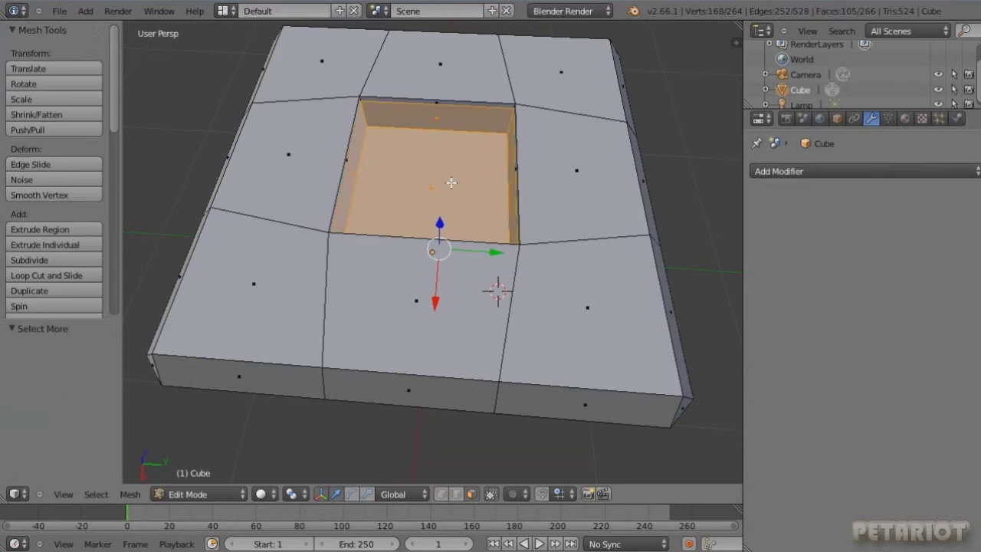
key("ctrl+KP_Subtract")
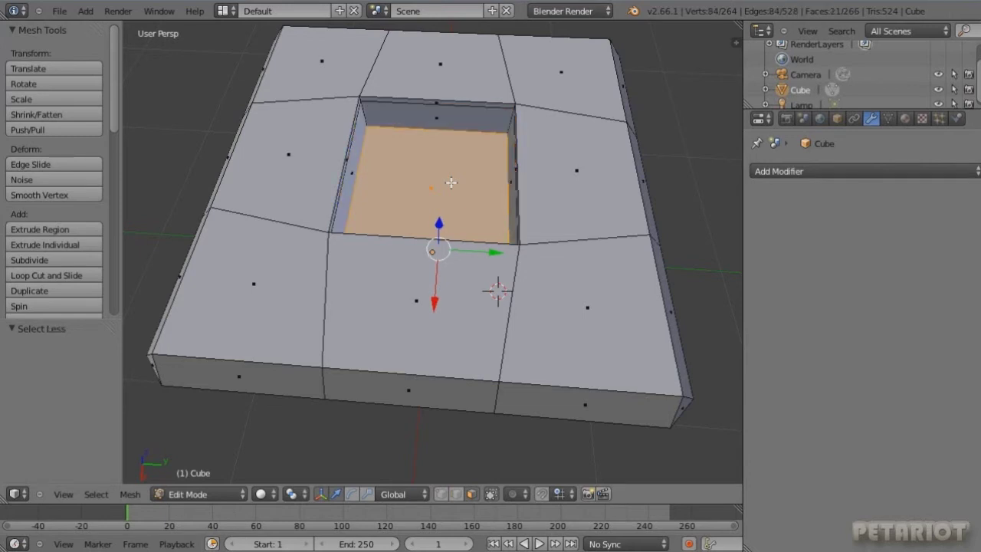
key("ctrl+KP_Add")
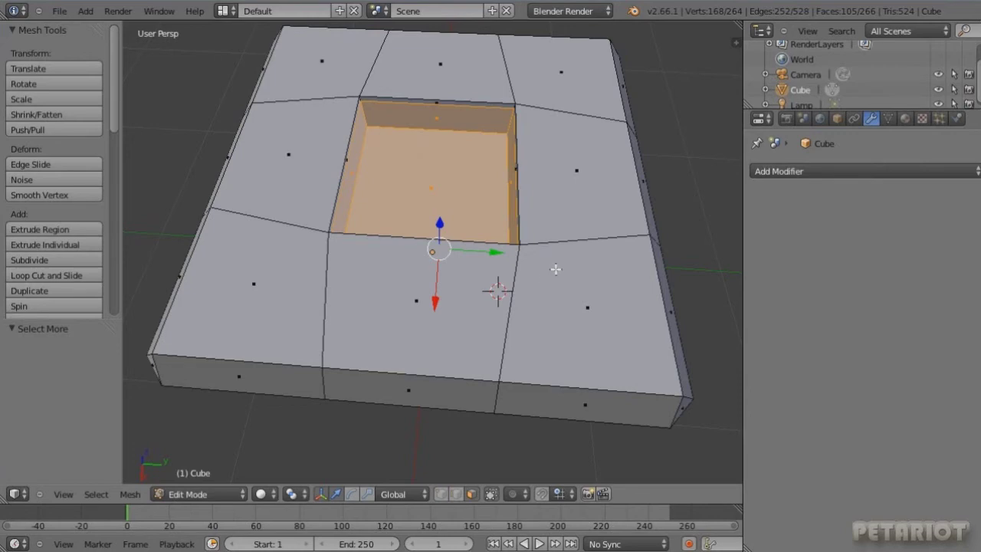
mouse_move(554, 291)
middle_mouse_down()
mouse_move(562, 235)
mouse_move(513, 210)
mouse_move(567, 209)
mouse_move(571, 277)
mouse_move(516, 184)
mouse_move(544, 200)
mouse_move(559, 294)
mouse_move(662, 274)
middle_mouse_up()
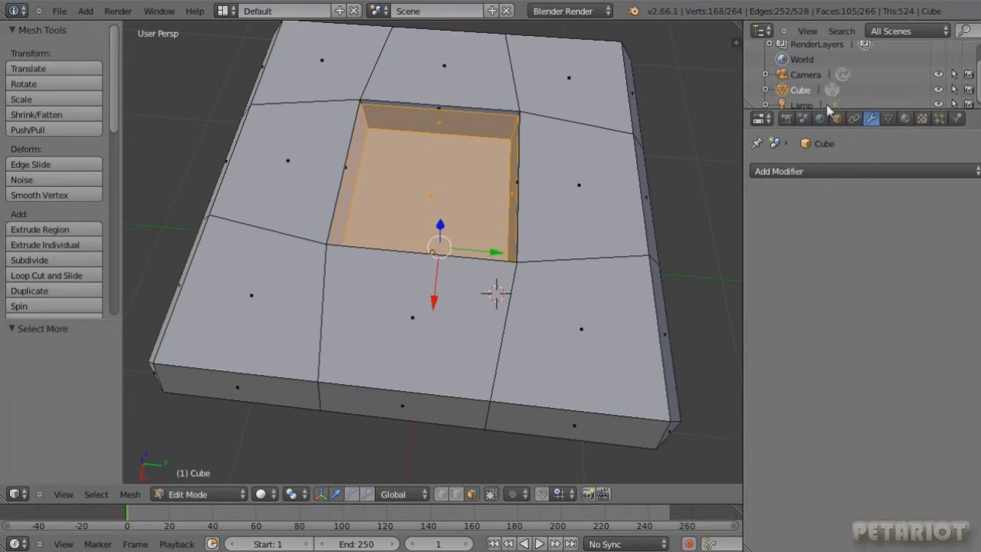
Enlarge the Outliner and expand the Cube, its mesh and its Material in the hierarchy.
left_click_drag(821, 107, 819, 181)
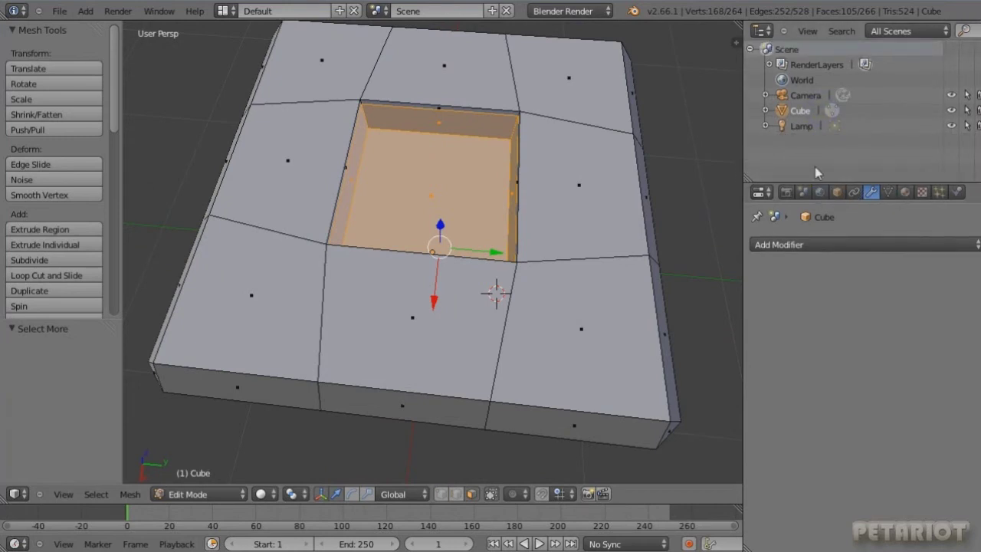
left_click(766, 111)
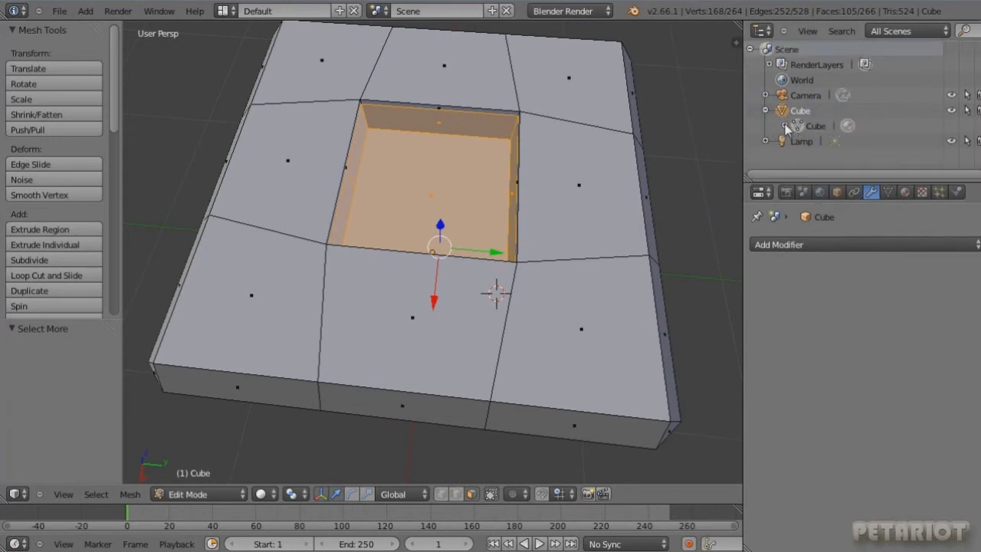
left_click(784, 126)
left_click(801, 141)
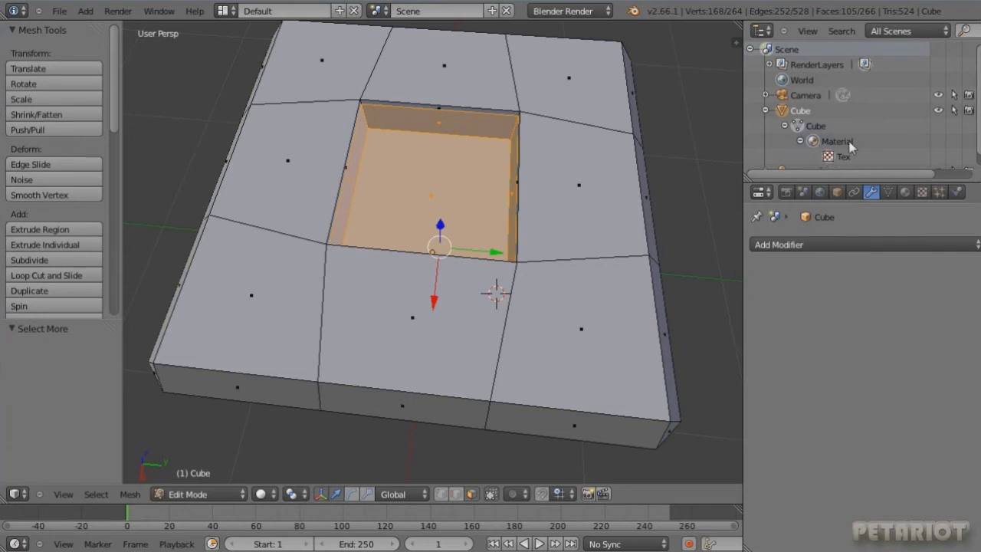
Try diffuse colours on the base material, leaving it near-white, then scroll back to the slot list.
left_click(904, 191)
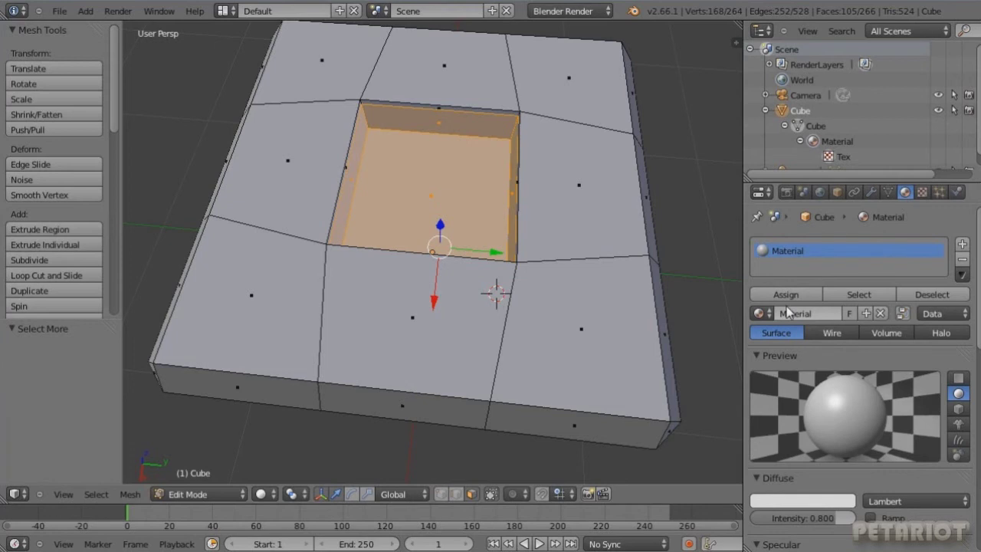
scroll(824, 472, "down", 5)
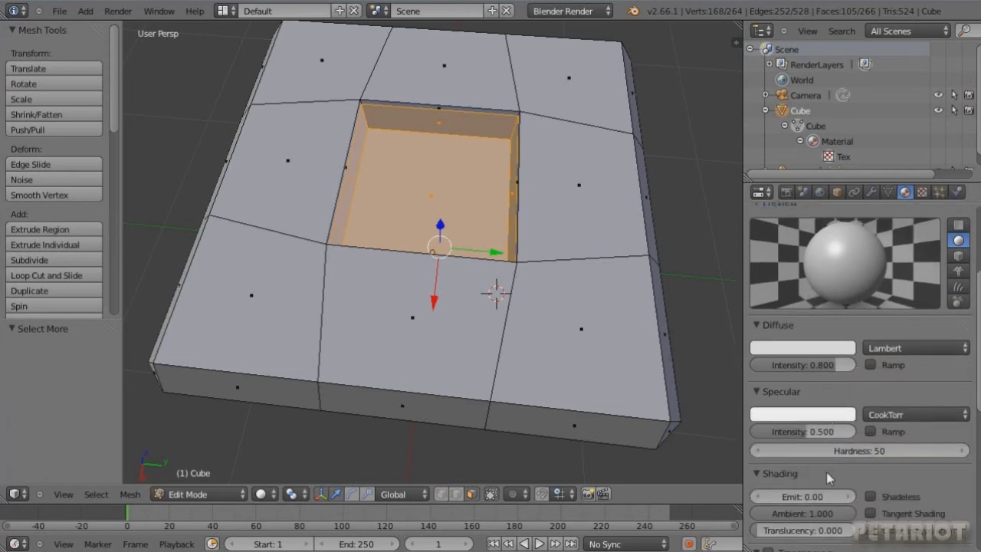
left_click(801, 349)
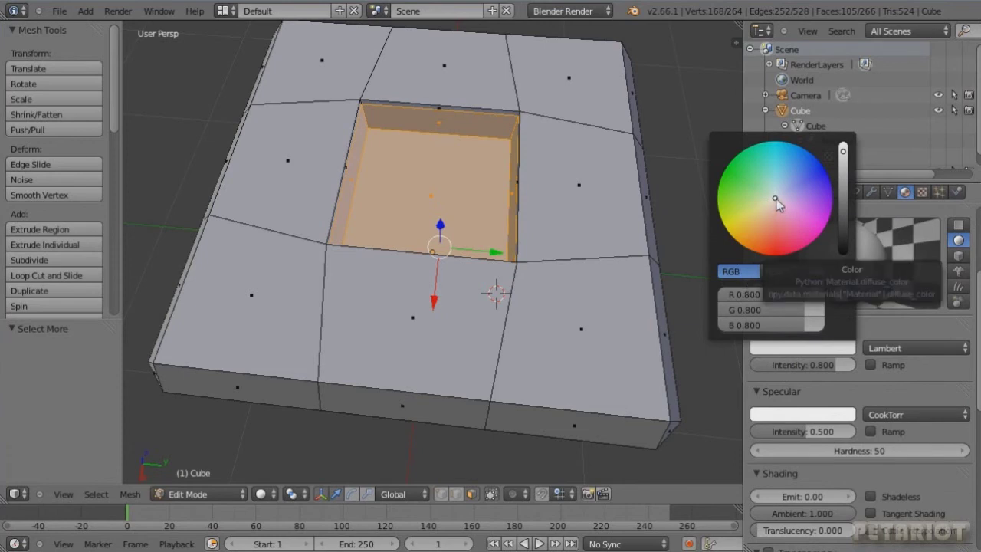
mouse_move(775, 202)
left_mouse_down()
mouse_move(819, 220)
mouse_move(757, 193)
mouse_move(744, 201)
mouse_move(763, 188)
mouse_move(785, 201)
mouse_move(774, 204)
left_mouse_up()
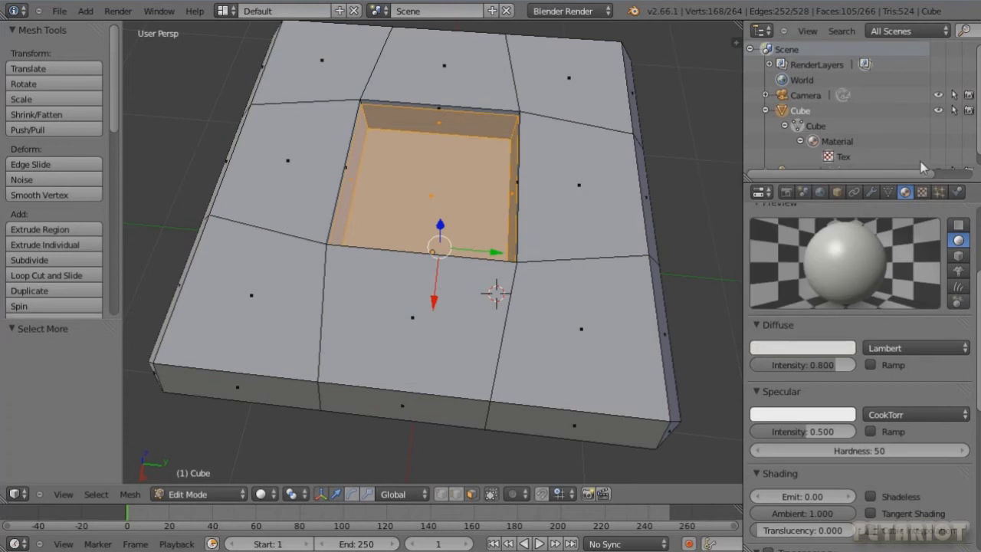
scroll(973, 283, "up", 5)
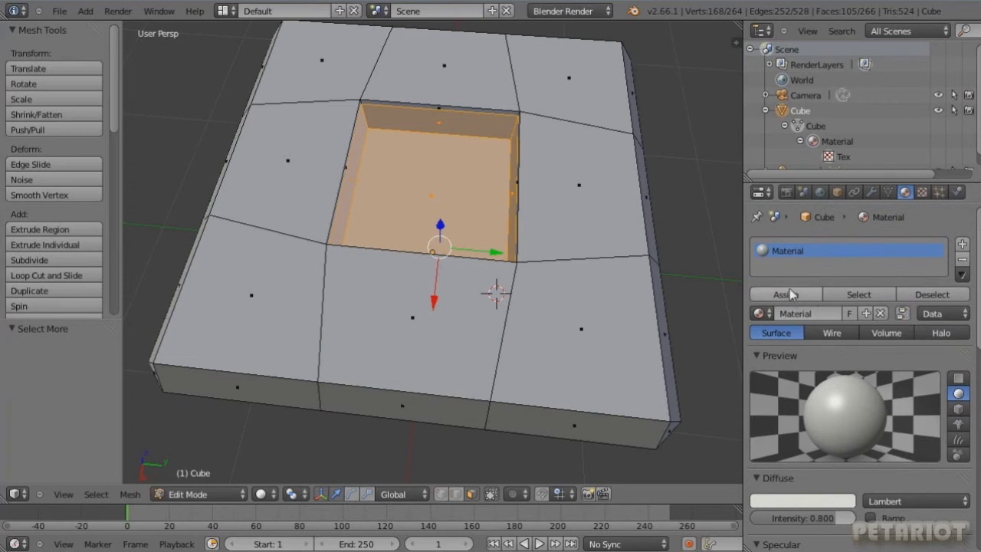
Add a second slot with new Material.001, set diffuse R, G, B to 0, and assign it to the hole faces.
left_click(962, 245)
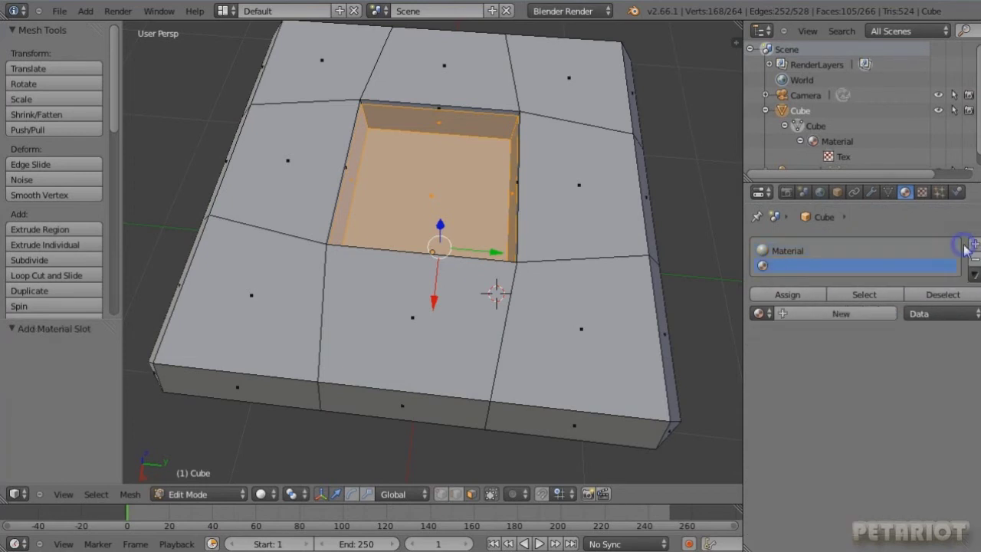
left_click(822, 312)
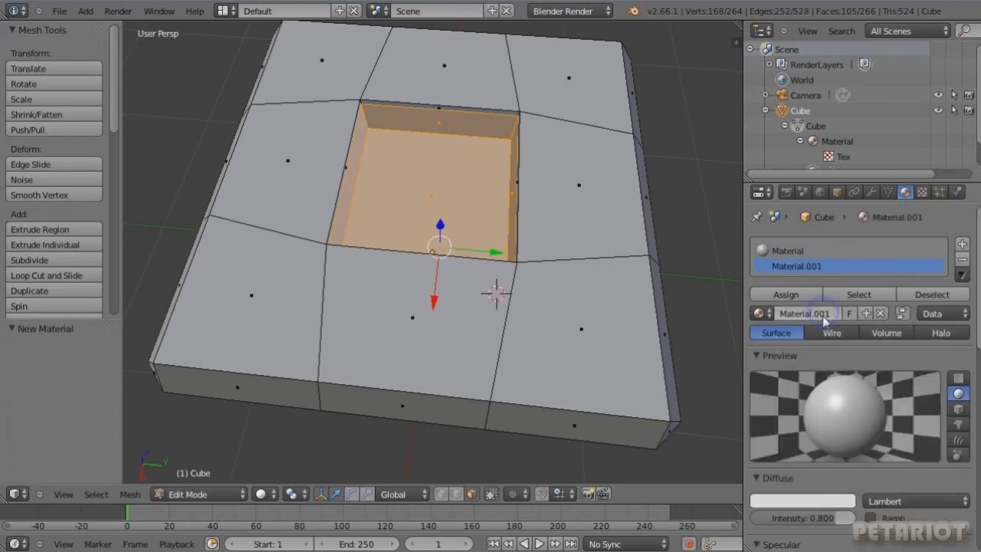
left_click(776, 499)
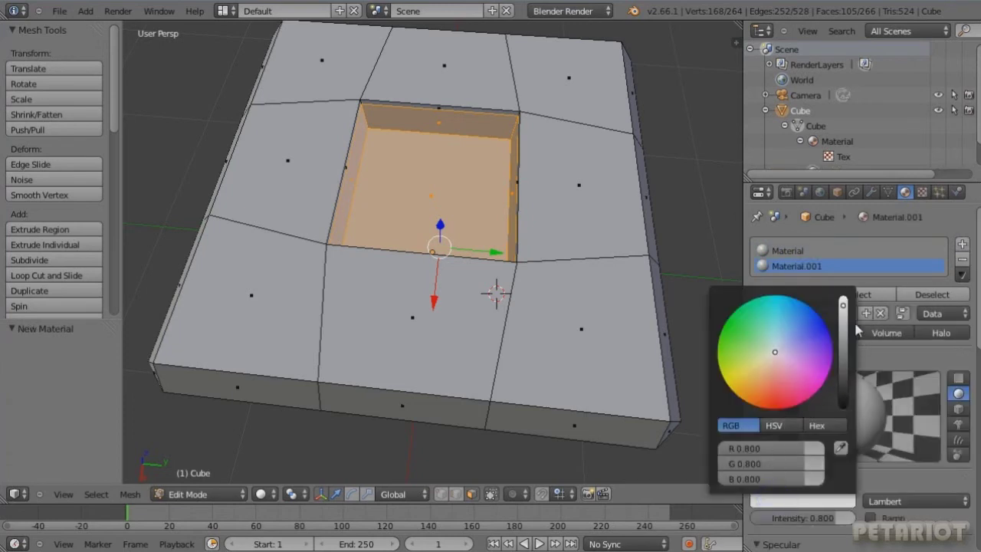
left_click_drag(800, 447, 711, 451)
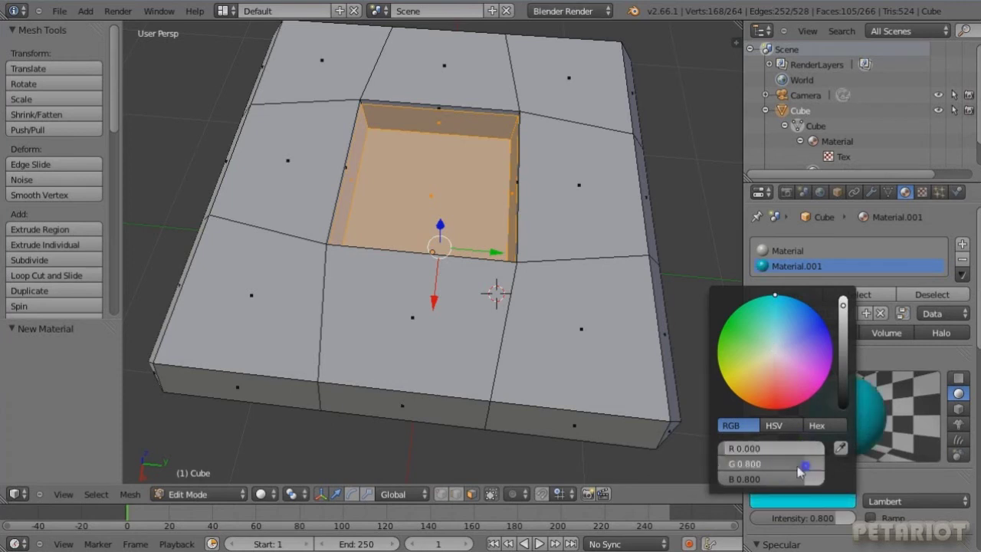
left_click_drag(801, 467, 724, 464)
left_click_drag(808, 479, 723, 481)
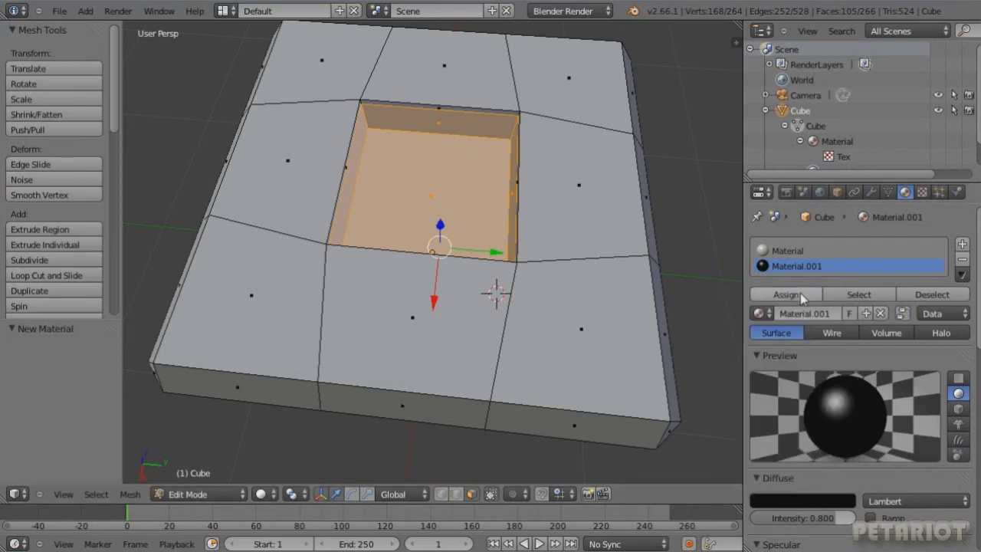
left_click(796, 293)
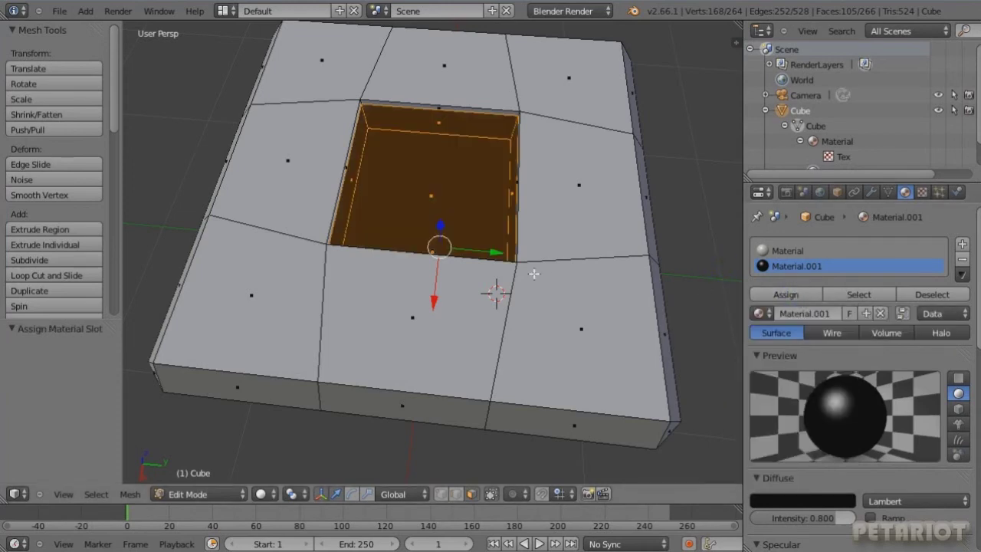
Select the centre hole's bottom face, grow it to the four inner walls, and add a third material slot.
mouse_move(586, 334)
middle_mouse_down()
mouse_move(608, 291)
mouse_move(609, 351)
middle_mouse_up()
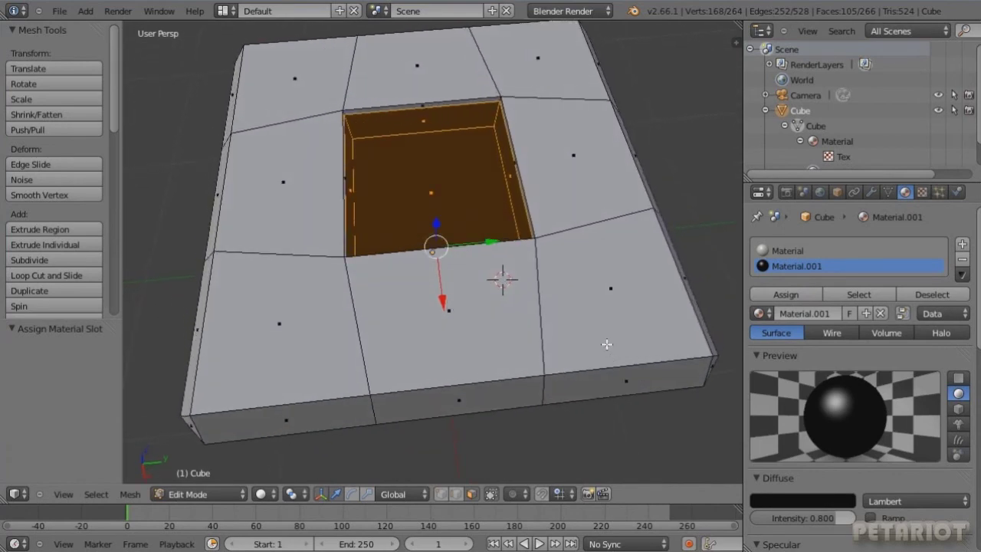
right_click(434, 192)
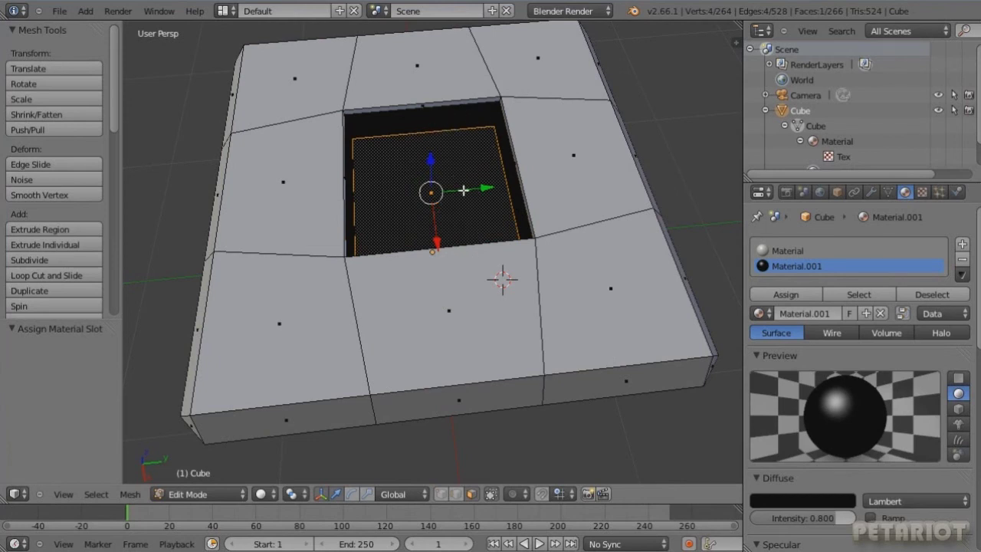
key("ctrl+KP_Add")
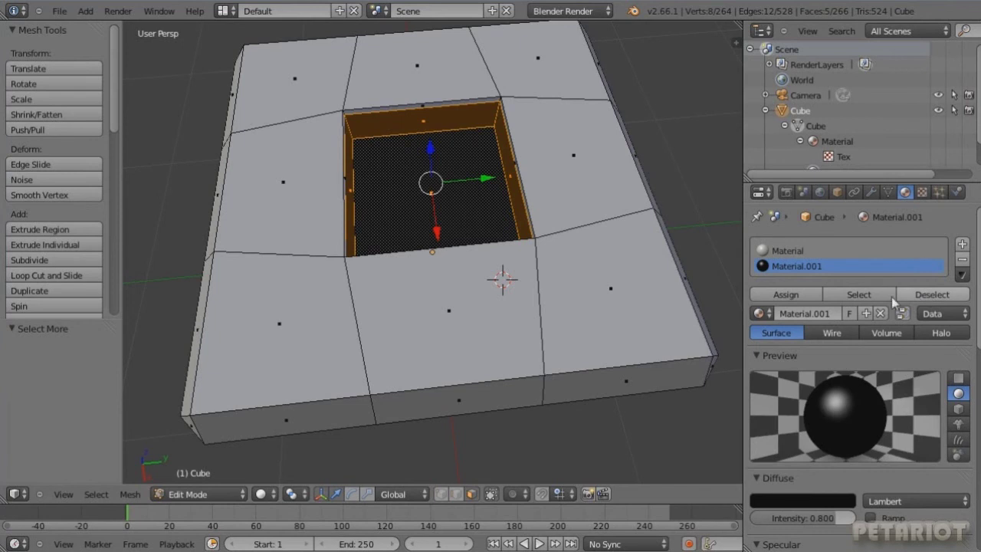
left_click(963, 244)
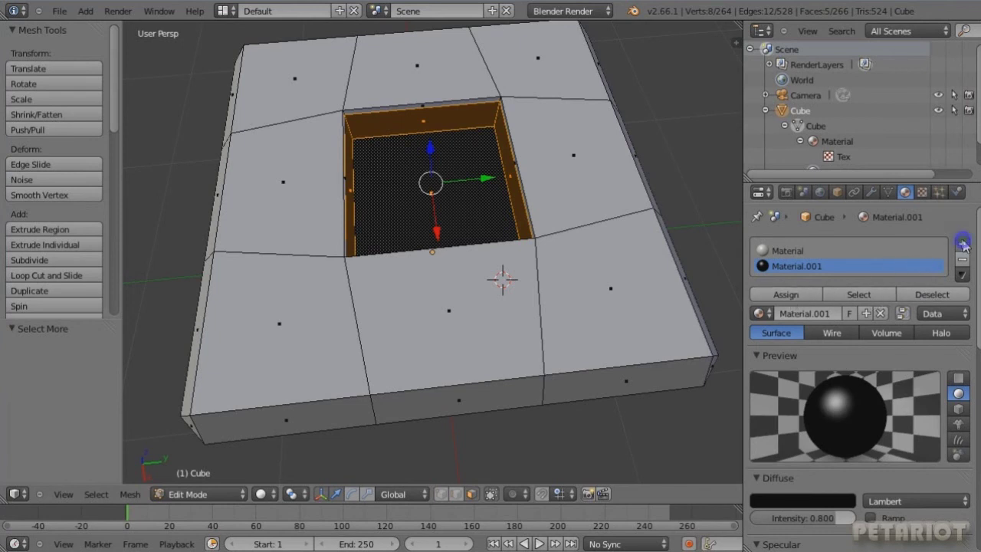
Create Material.002 with a full red diffuse (R 1.0) and assign it to the hole's floor and walls.
left_click(829, 324)
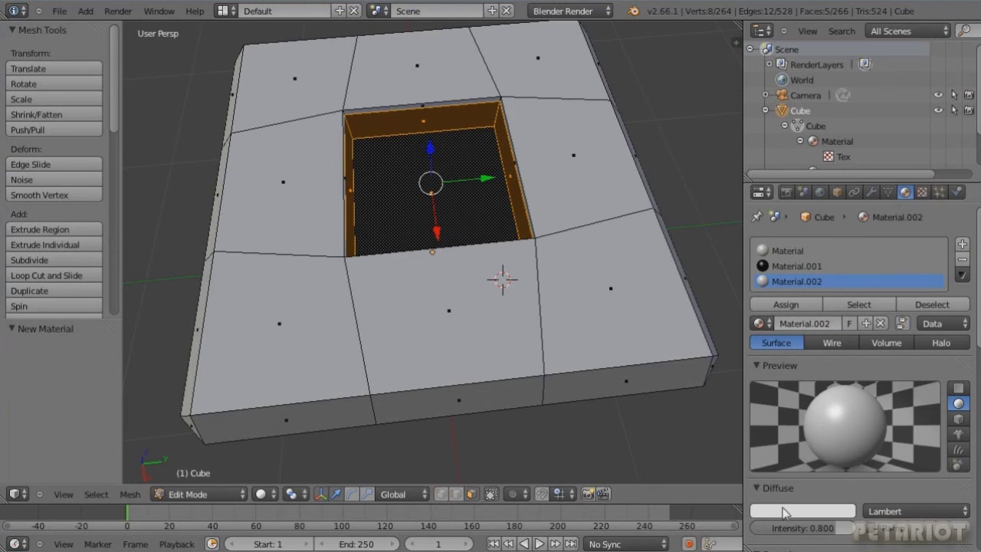
left_click(783, 513)
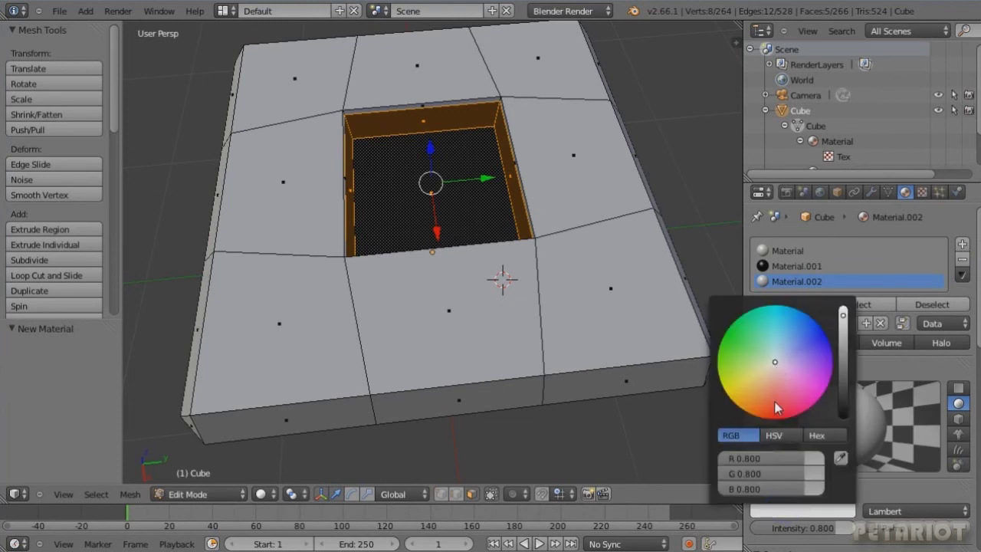
left_click(774, 410)
mouse_move(776, 458)
left_mouse_down()
mouse_move(813, 459)
mouse_move(722, 479)
mouse_move(705, 496)
left_mouse_up()
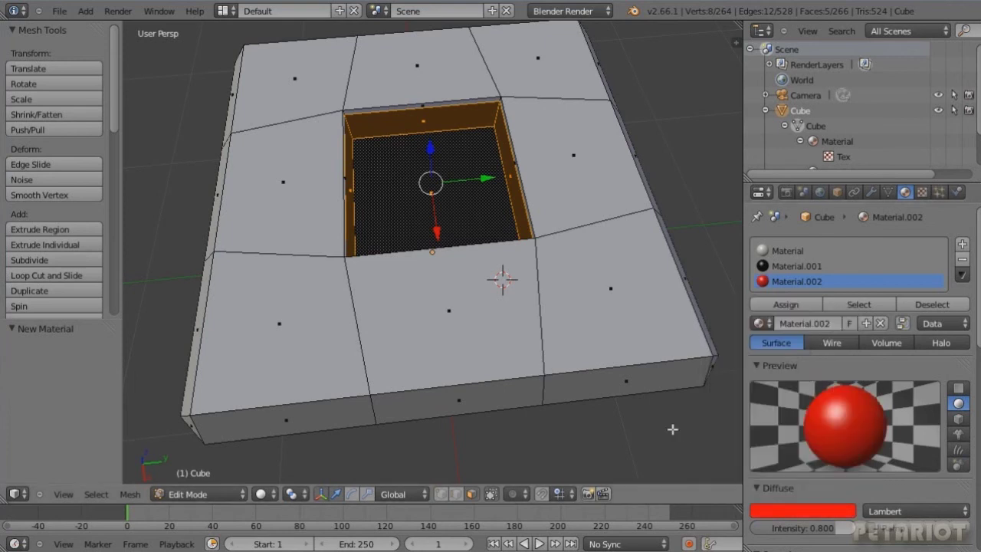
left_click(788, 304)
scroll(524, 289, "down", 5)
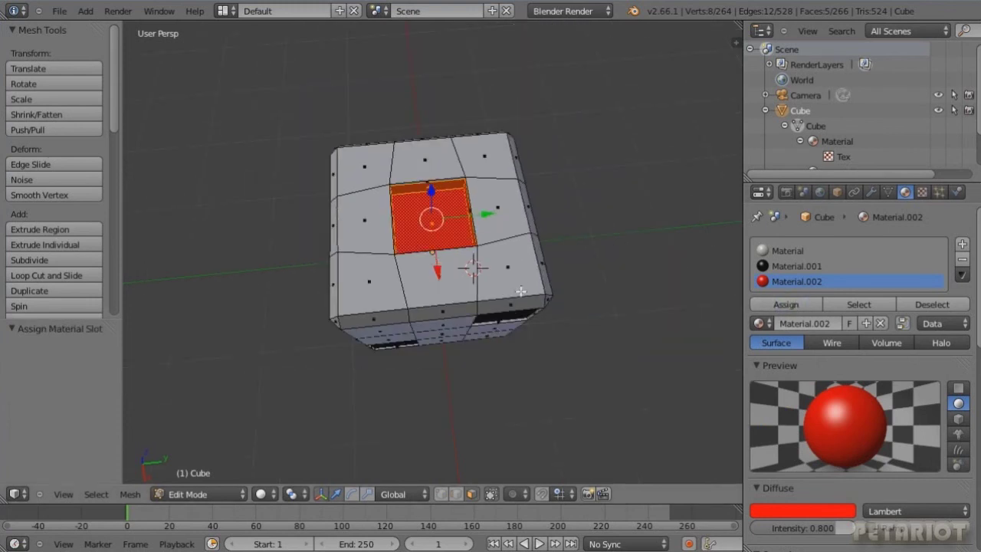
middle_click_drag(496, 299, 560, 247)
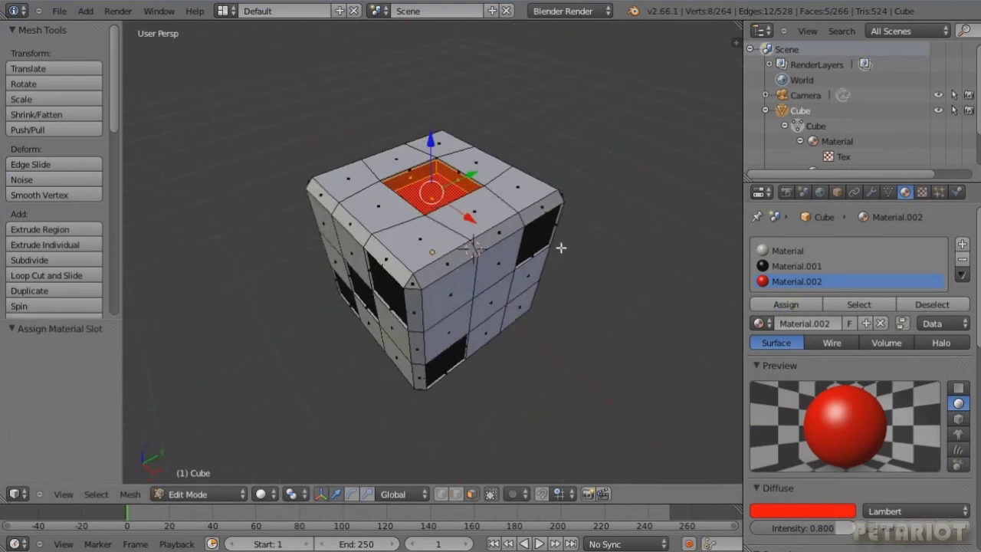
scroll(450, 254, "up", 3)
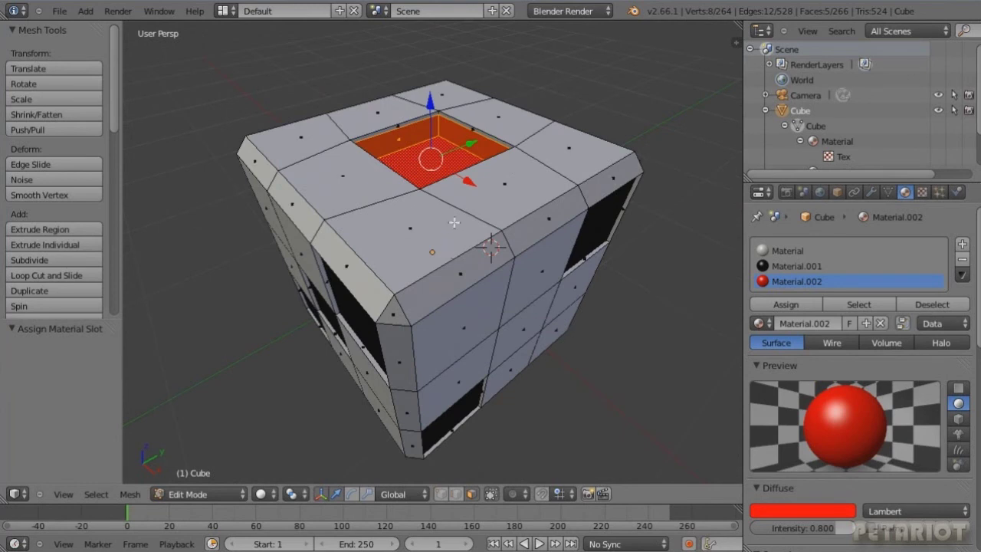
middle_click_drag(460, 221, 479, 203)
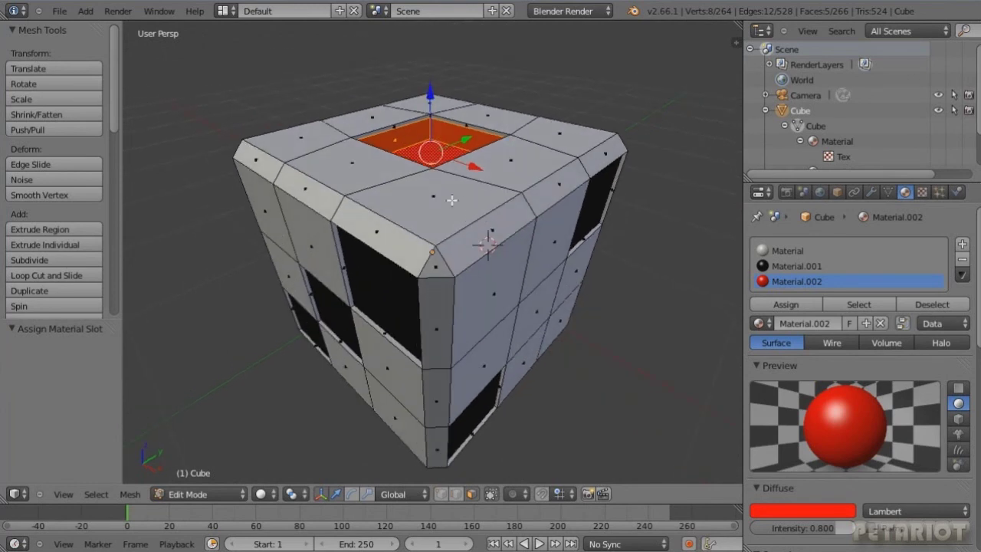
middle_click_drag(453, 200, 456, 230)
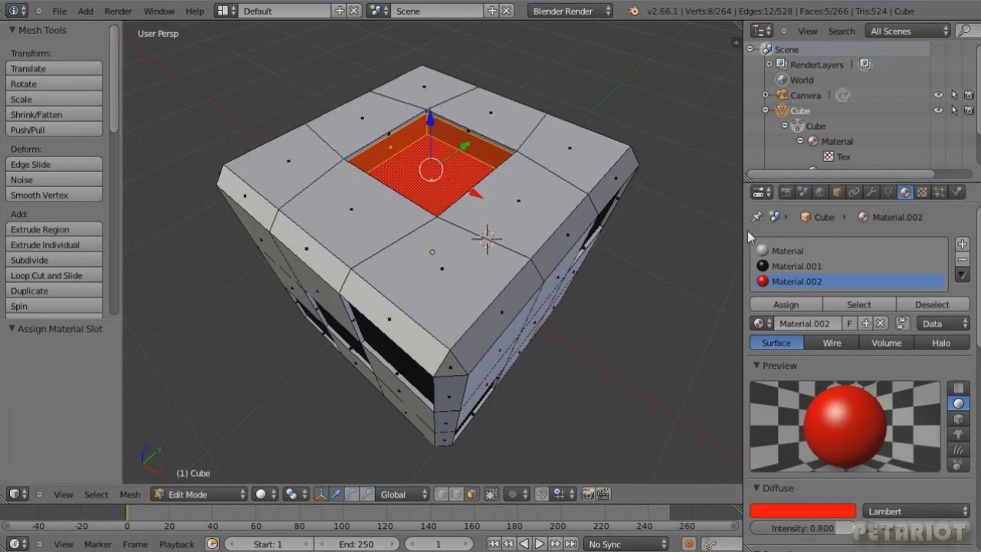
Add a Subdivision Surface modifier to the cube.
left_click(871, 192)
left_click(808, 245)
key("Escape")
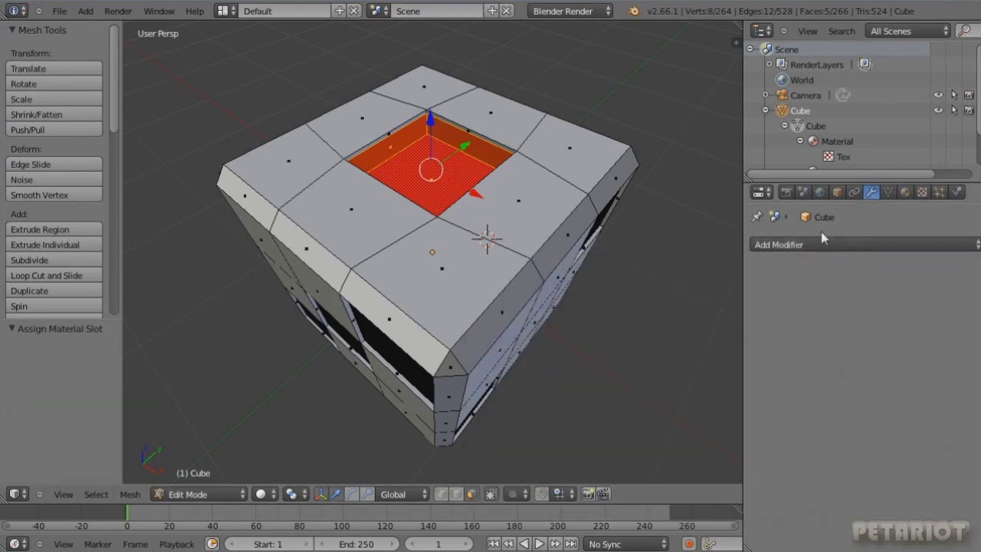
left_click(816, 241)
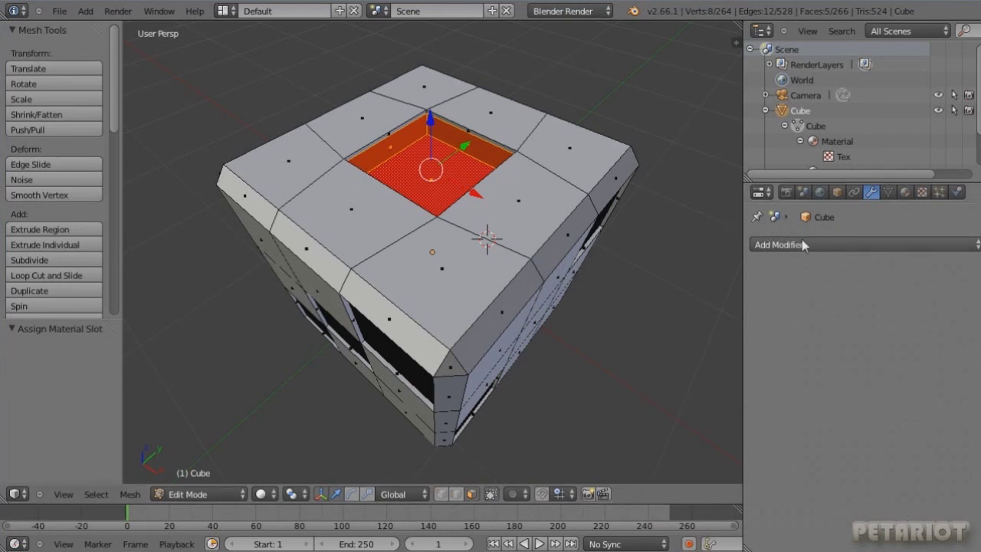
left_click(812, 244)
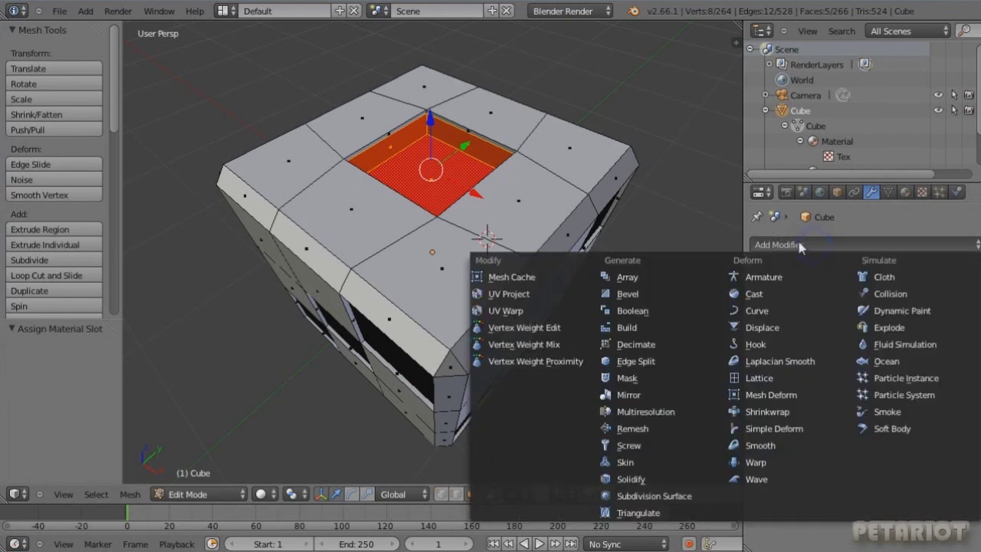
left_click(668, 495)
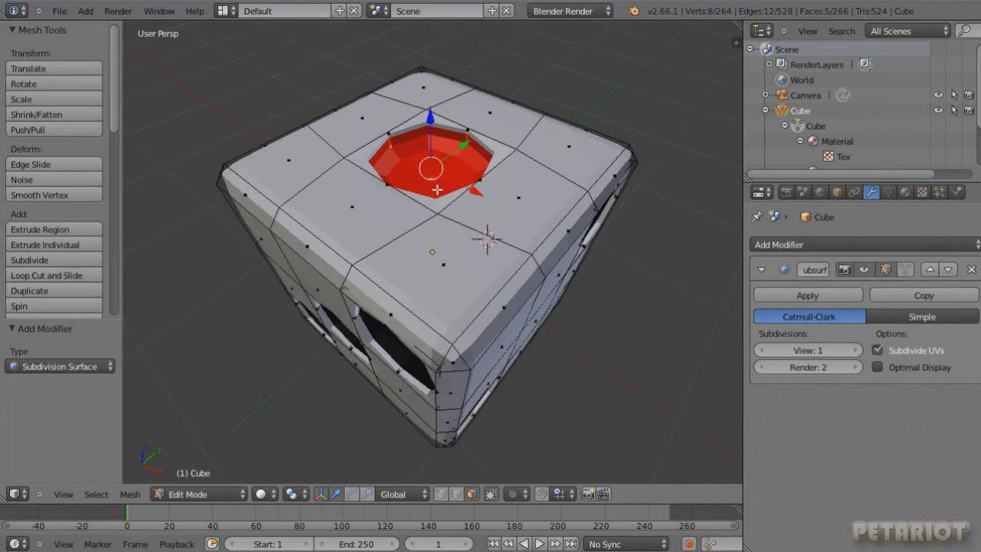
Raise the modifier's viewport subdivisions to 3 and attempt to apply it.
mouse_move(438, 227)
middle_mouse_down()
mouse_move(504, 223)
mouse_move(502, 237)
middle_mouse_up()
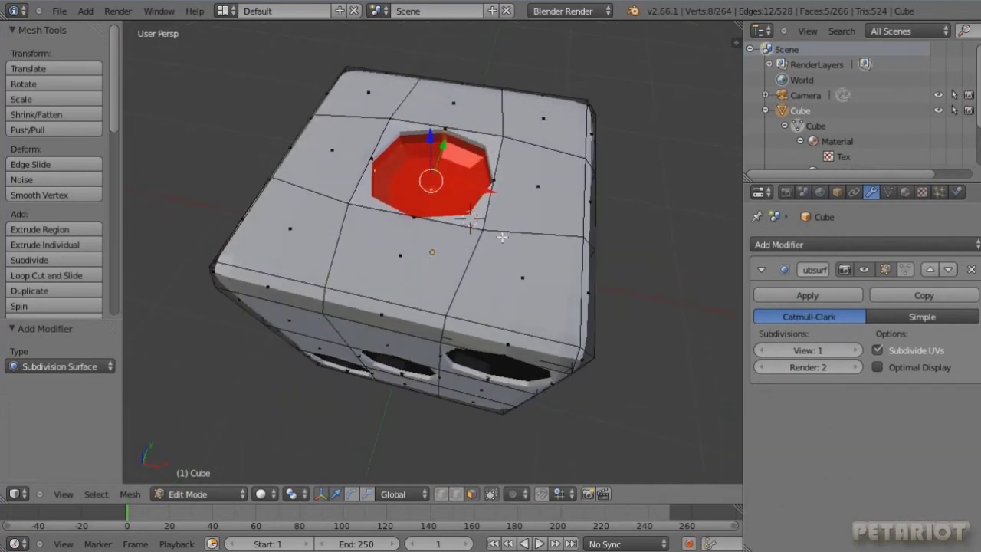
left_click(856, 350)
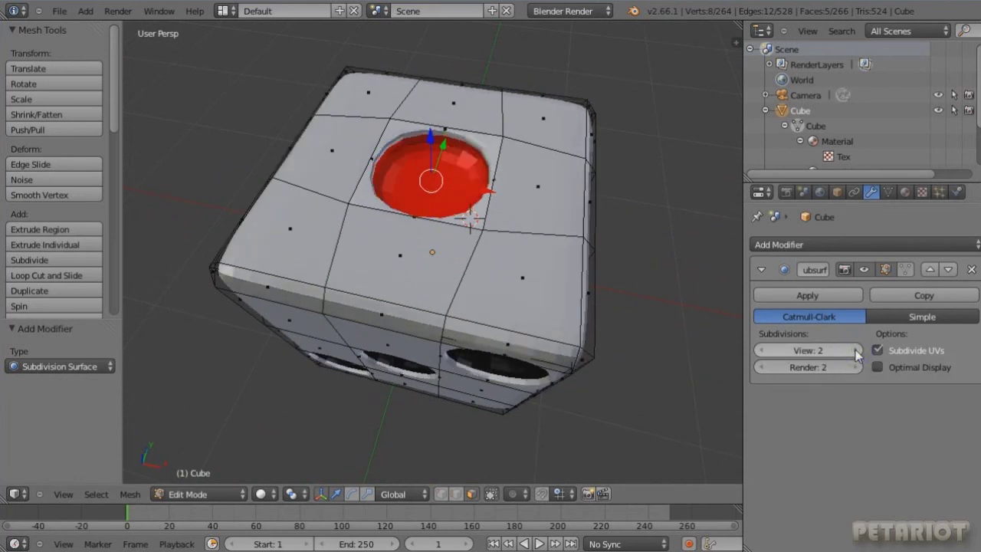
left_click(856, 350)
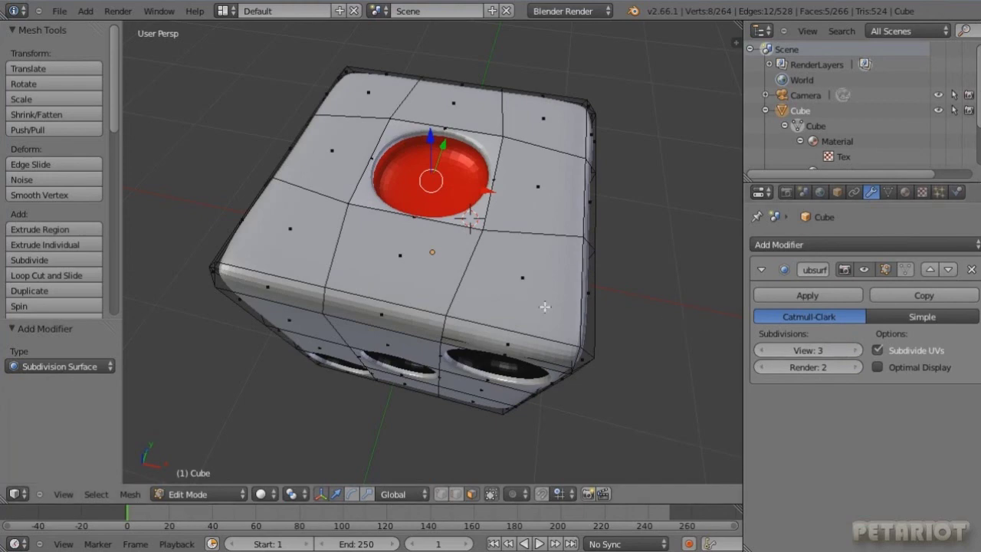
middle_click_drag(544, 304, 514, 291)
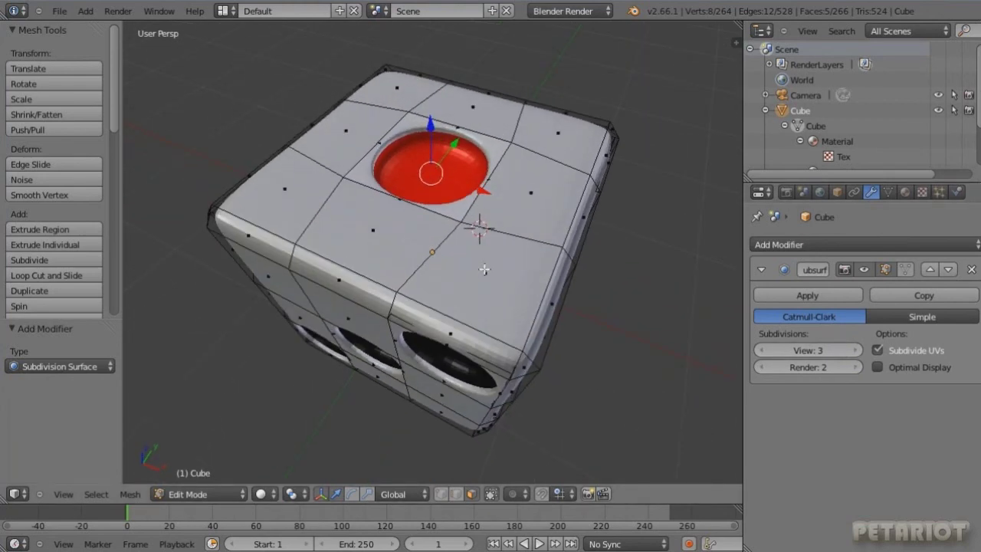
left_click(823, 292)
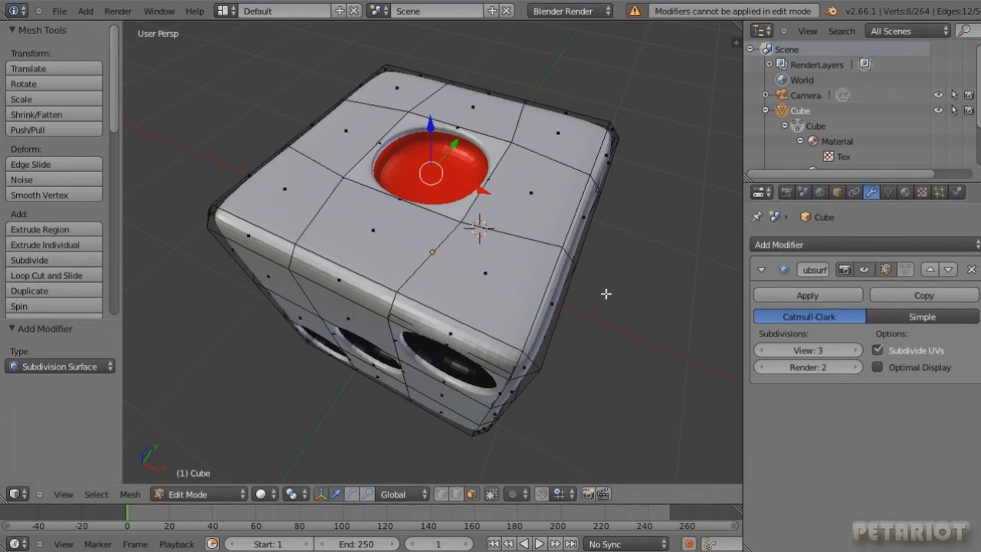
Return to Object Mode and apply the Subdivision Surface modifier, yielding a 16,898-vertex smooth die.
key("Tab")
left_click(792, 296)
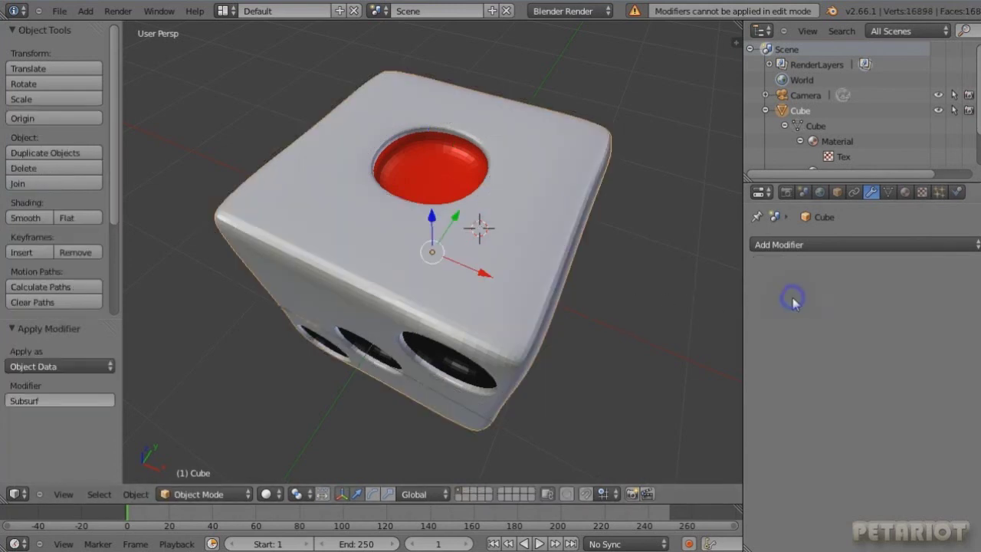
mouse_move(469, 324)
middle_mouse_down()
mouse_move(439, 255)
mouse_move(360, 249)
mouse_move(567, 285)
mouse_move(671, 281)
mouse_move(622, 299)
mouse_move(608, 285)
mouse_move(592, 153)
mouse_move(605, 117)
mouse_move(669, 129)
mouse_move(802, 263)
mouse_move(769, 304)
mouse_move(636, 307)
mouse_move(585, 319)
middle_mouse_up()
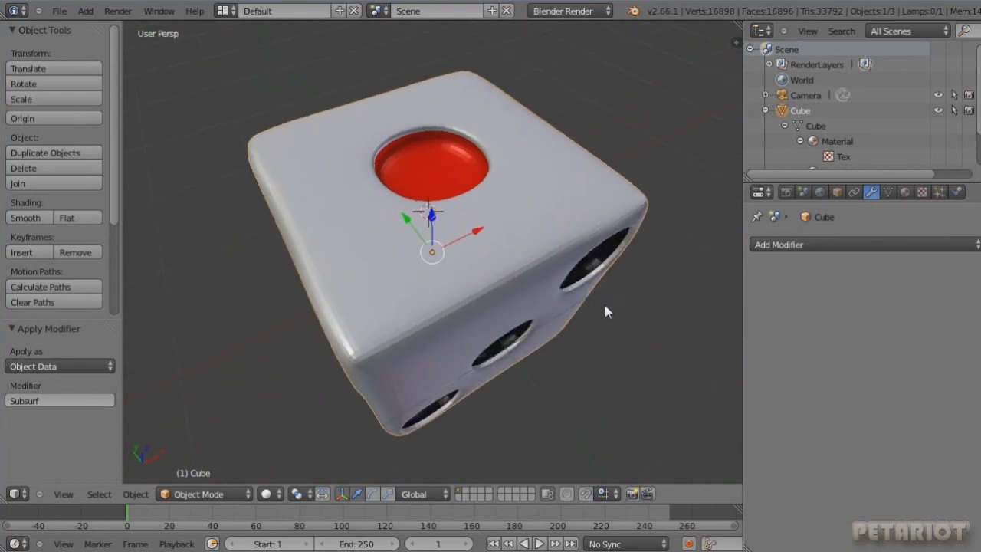